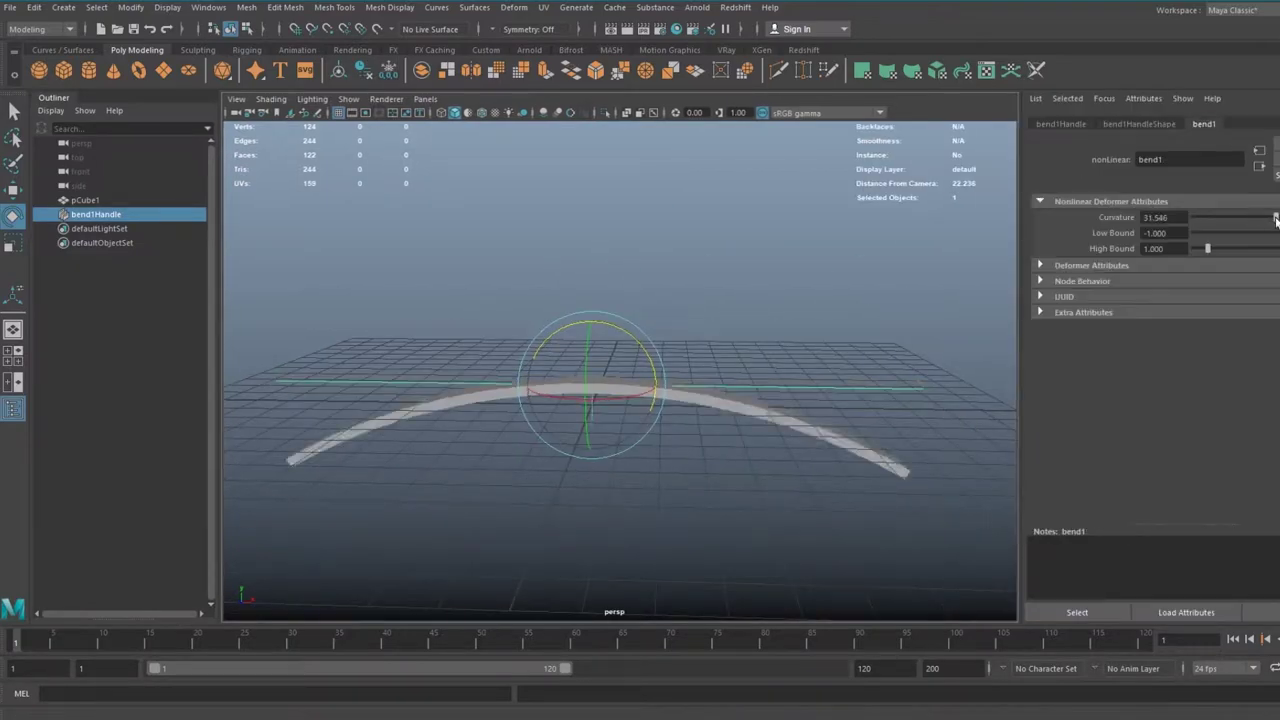
- Bend the long bar within the horizontal plane into a nearly closed flat ring using the bend deformer's negative curvature
{"action": "left_click_drag", "start_coordinate": [660, 326], "coordinate": [729, 368]}
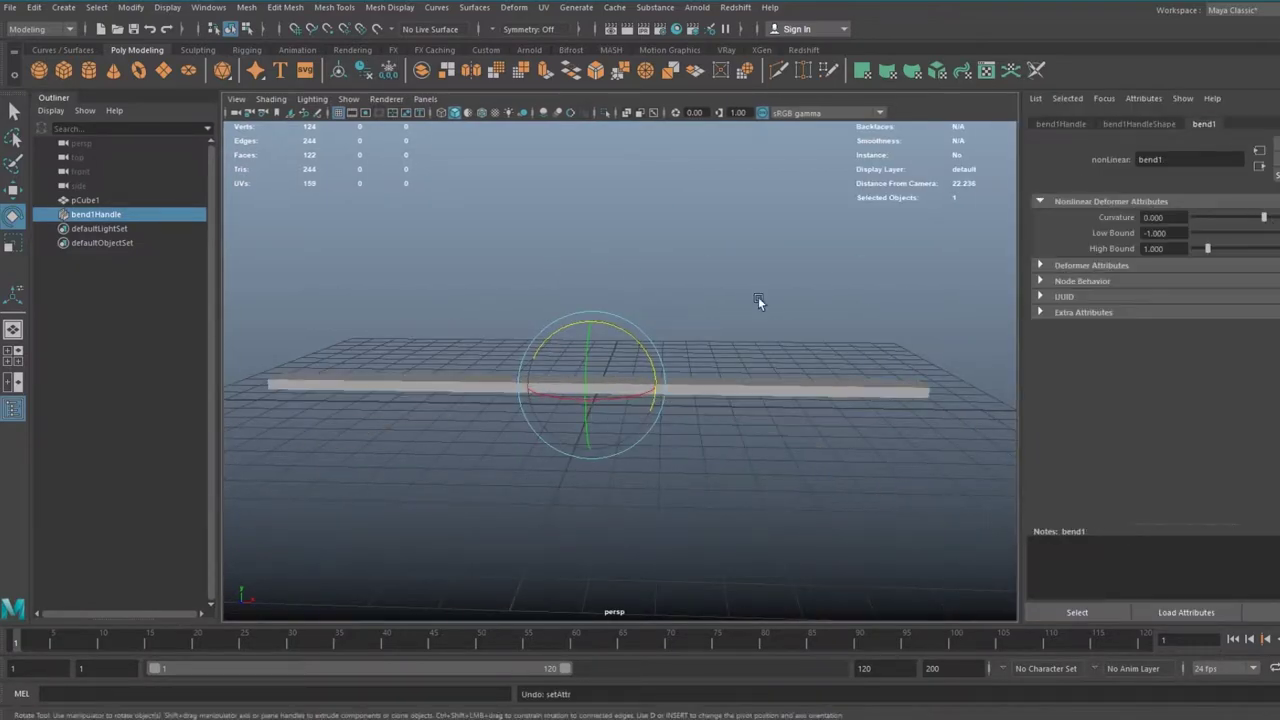
{"action": "key", "text": "ctrl+a"}
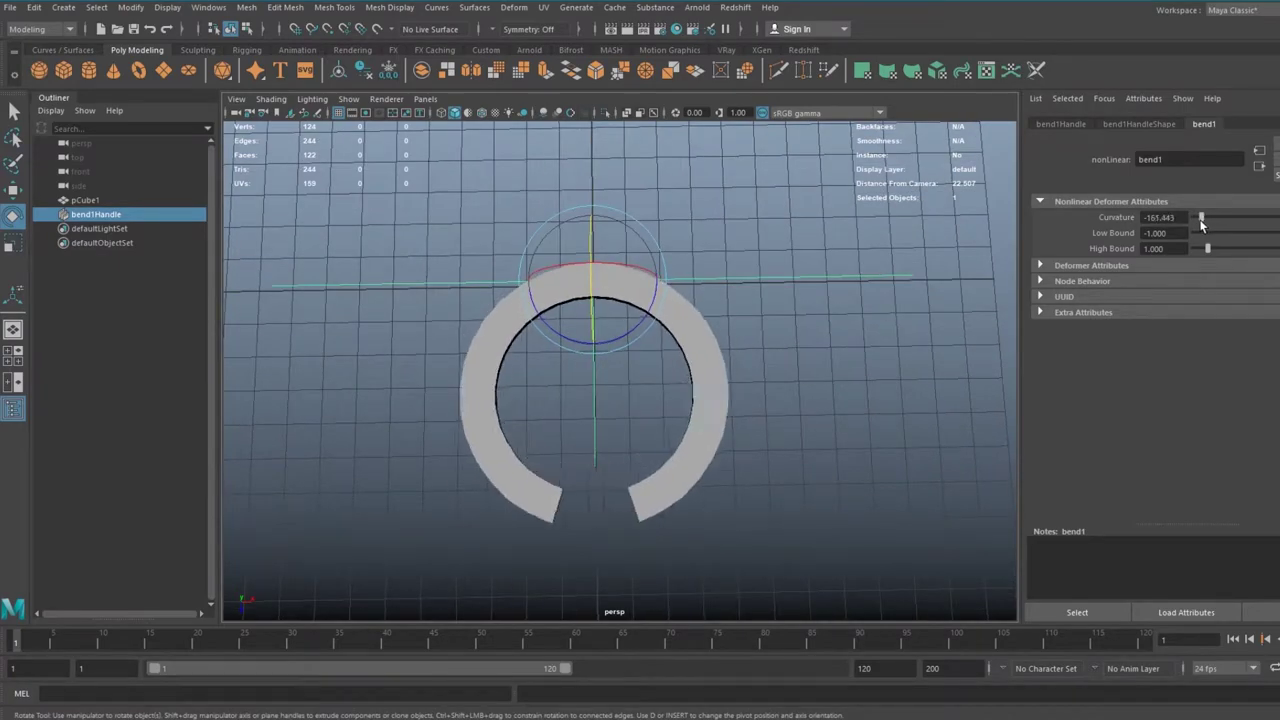
{"action": "left_click_drag", "start_coordinate": [1203, 222], "coordinate": [1195, 225]}
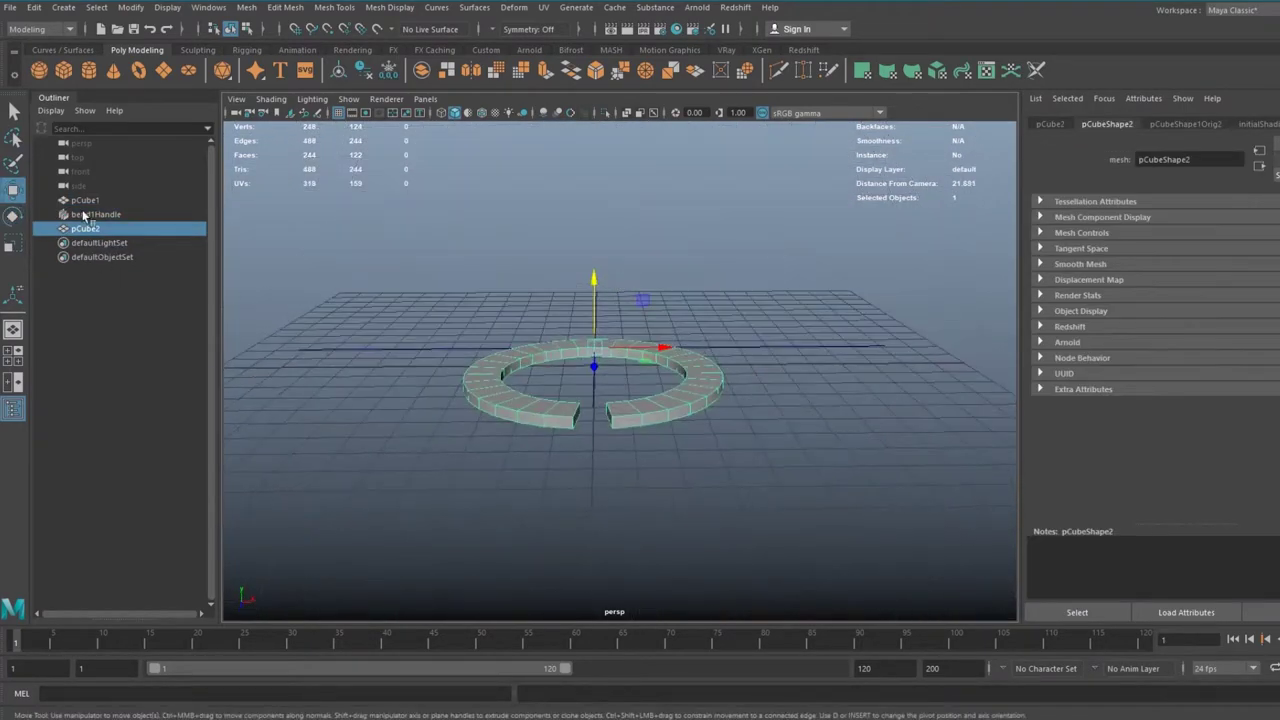
- Hide the original bar and its bend handle, then select and slightly scale the duplicated ring
{"action": "key", "text": "ctrl+h"}
{"action": "left_click", "coordinate": [86, 228]}
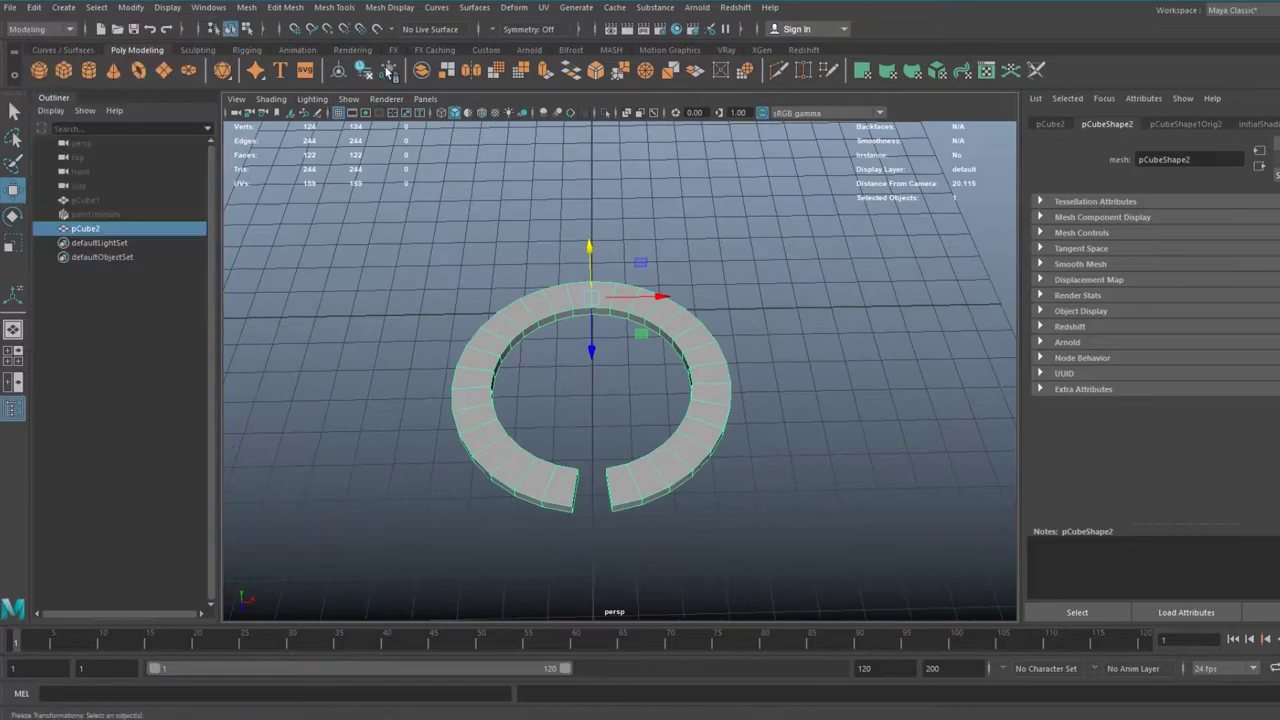
{"action": "left_click_drag", "start_coordinate": [560, 400], "coordinate": [680, 498], "text": "alt"}
{"action": "key", "text": "r"}
{"action": "left_click_drag", "start_coordinate": [682, 388], "coordinate": [687, 387]}
{"action": "left_click_drag", "start_coordinate": [676, 440], "coordinate": [668, 455], "text": "alt"}
{"action": "left_click_drag", "start_coordinate": [617, 452], "coordinate": [515, 429]}
- Enable Object X symmetry for the duplicated ring in the top view
{"action": "key", "text": "w"}
{"action": "key", "text": "space"}
{"action": "middle_click_drag", "start_coordinate": [597, 443], "coordinate": [583, 462], "text": "alt"}
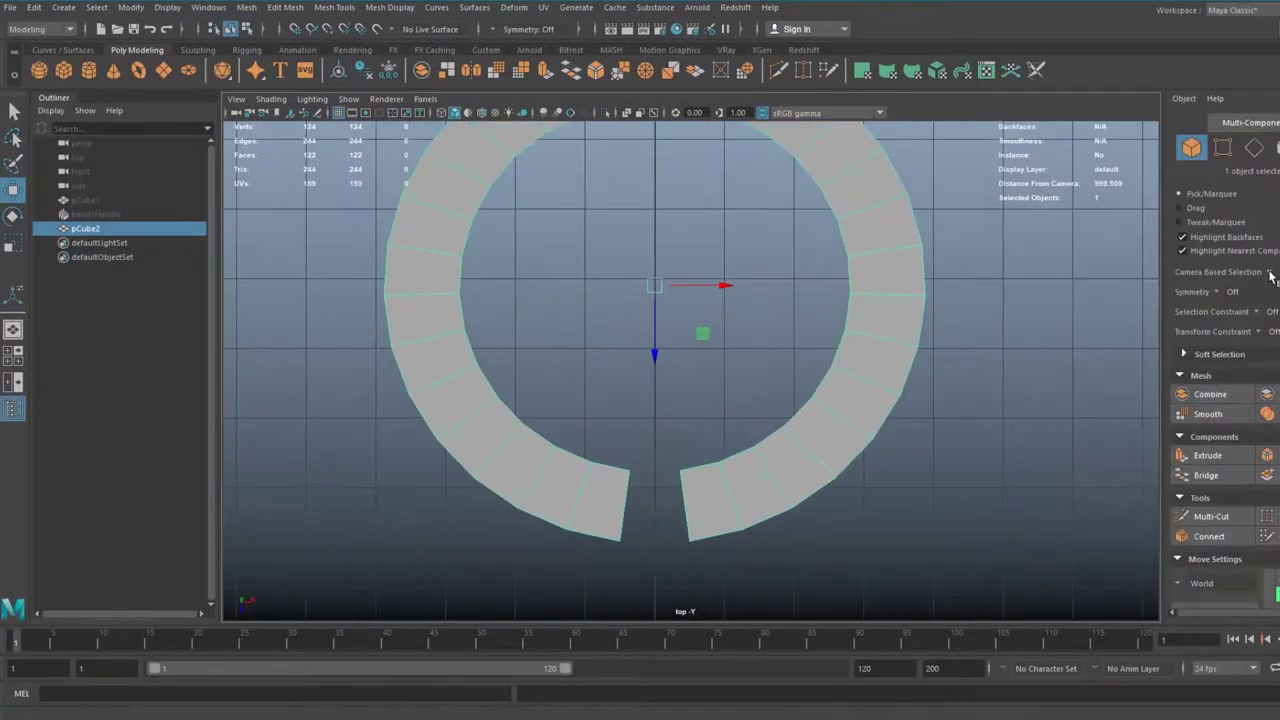
{"action": "left_click", "coordinate": [1248, 292]}
{"action": "left_click", "coordinate": [1250, 311]}
- Move the inner vertices next to the ring's open ends slightly into the opening
{"action": "right_click_drag", "start_coordinate": [630, 470], "coordinate": [580, 470]}
{"action": "left_click_drag", "start_coordinate": [608, 452], "coordinate": [655, 488]}
{"action": "middle_click_drag", "start_coordinate": [663, 491], "coordinate": [647, 489], "text": "alt"}
{"action": "left_click_drag", "start_coordinate": [664, 537], "coordinate": [664, 518]}
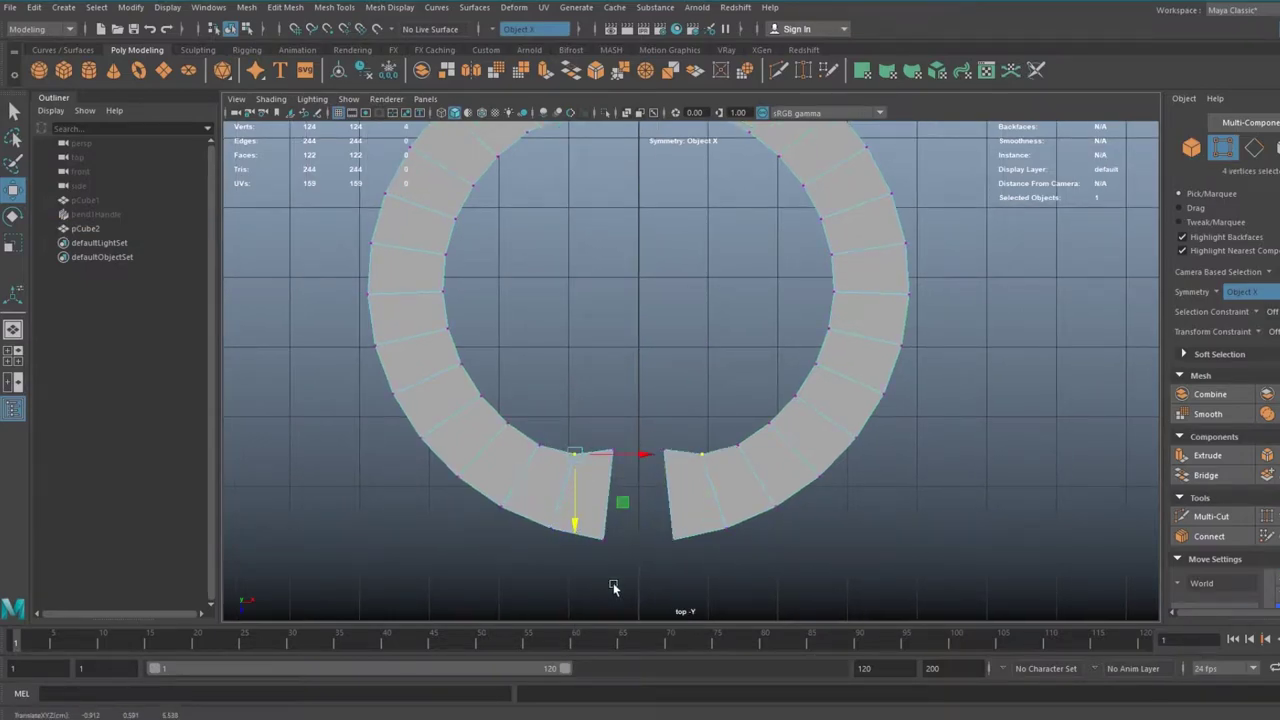
- Pull the outer corner vertices at the open ends outward and adjust the neighbouring vertices on the lower outer edge
{"action": "left_click_drag", "start_coordinate": [601, 573], "coordinate": [612, 522]}
{"action": "middle_click_drag", "start_coordinate": [606, 611], "coordinate": [595, 568], "text": "alt"}
{"action": "left_click_drag", "start_coordinate": [595, 568], "coordinate": [595, 586]}
{"action": "left_click_drag", "start_coordinate": [594, 518], "coordinate": [588, 507]}
{"action": "left_click_drag", "start_coordinate": [593, 582], "coordinate": [593, 579]}
{"action": "middle_click_drag", "start_coordinate": [472, 429], "coordinate": [454, 483], "text": "alt"}
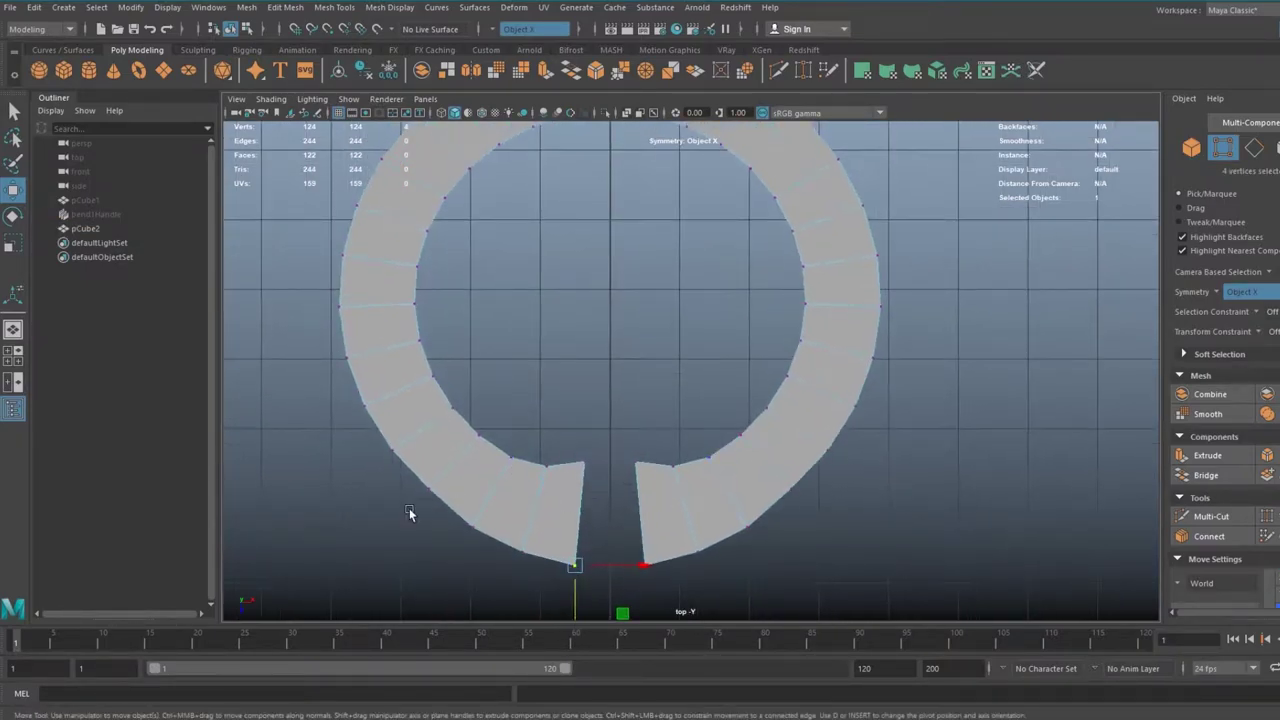
{"action": "left_click_drag", "start_coordinate": [392, 513], "coordinate": [392, 520]}
{"action": "middle_click_drag", "start_coordinate": [510, 514], "coordinate": [458, 510], "text": "alt"}
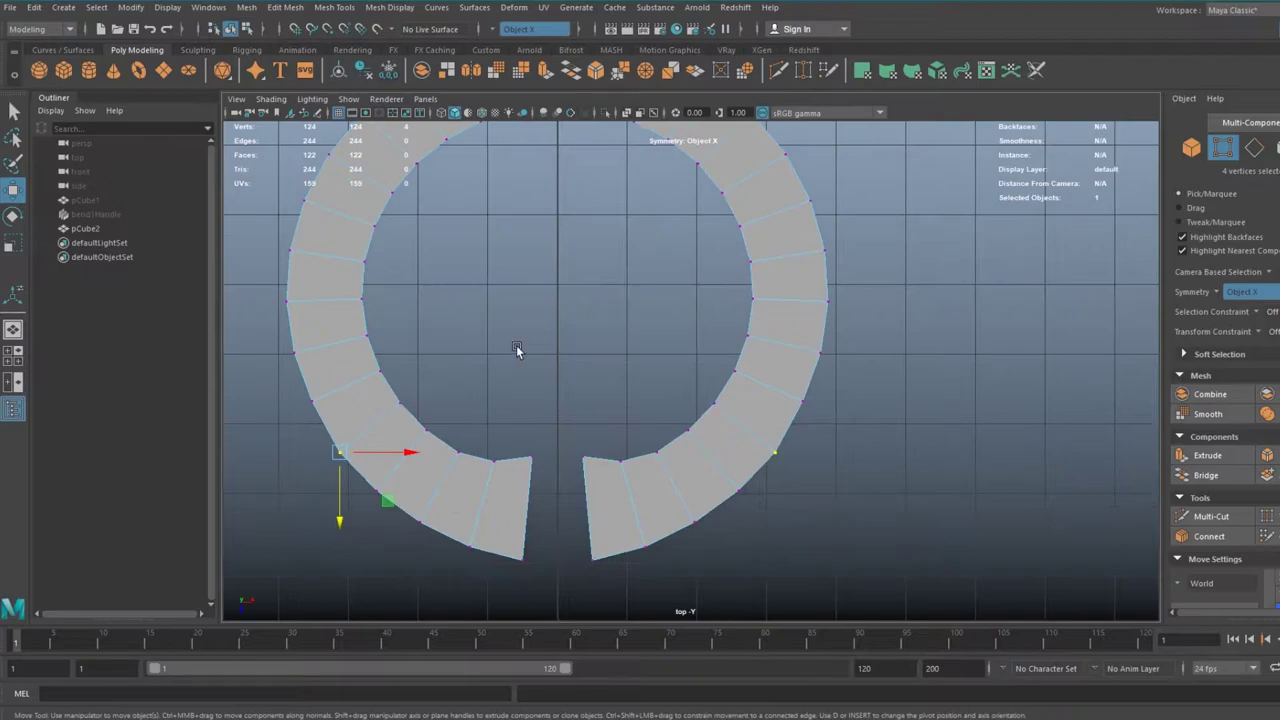
- Raise the inner corners at the gap into points and move the inner side vertices outward to thin the band
{"action": "left_click", "coordinate": [532, 452]}
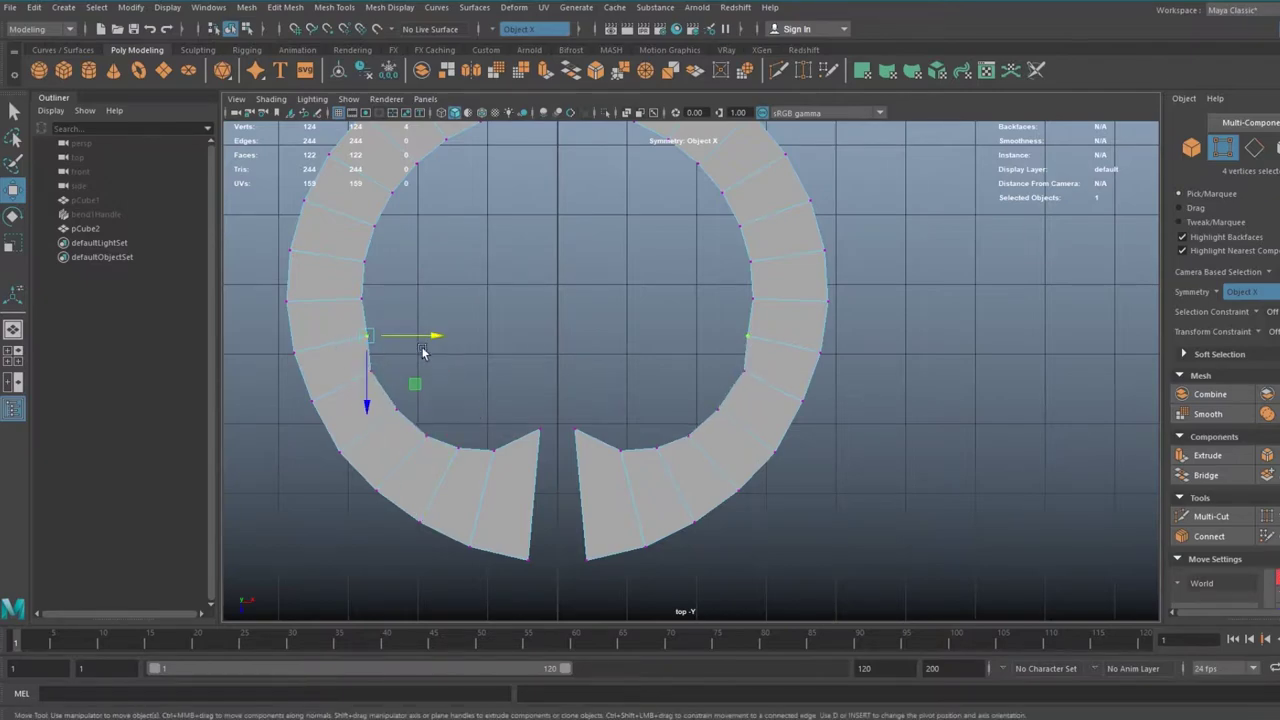
{"action": "left_click_drag", "start_coordinate": [432, 336], "coordinate": [420, 334]}
{"action": "left_click_drag", "start_coordinate": [386, 270], "coordinate": [362, 248]}
{"action": "left_click_drag", "start_coordinate": [412, 259], "coordinate": [402, 258]}
{"action": "middle_click_drag", "start_coordinate": [400, 242], "coordinate": [397, 273], "text": "alt"}
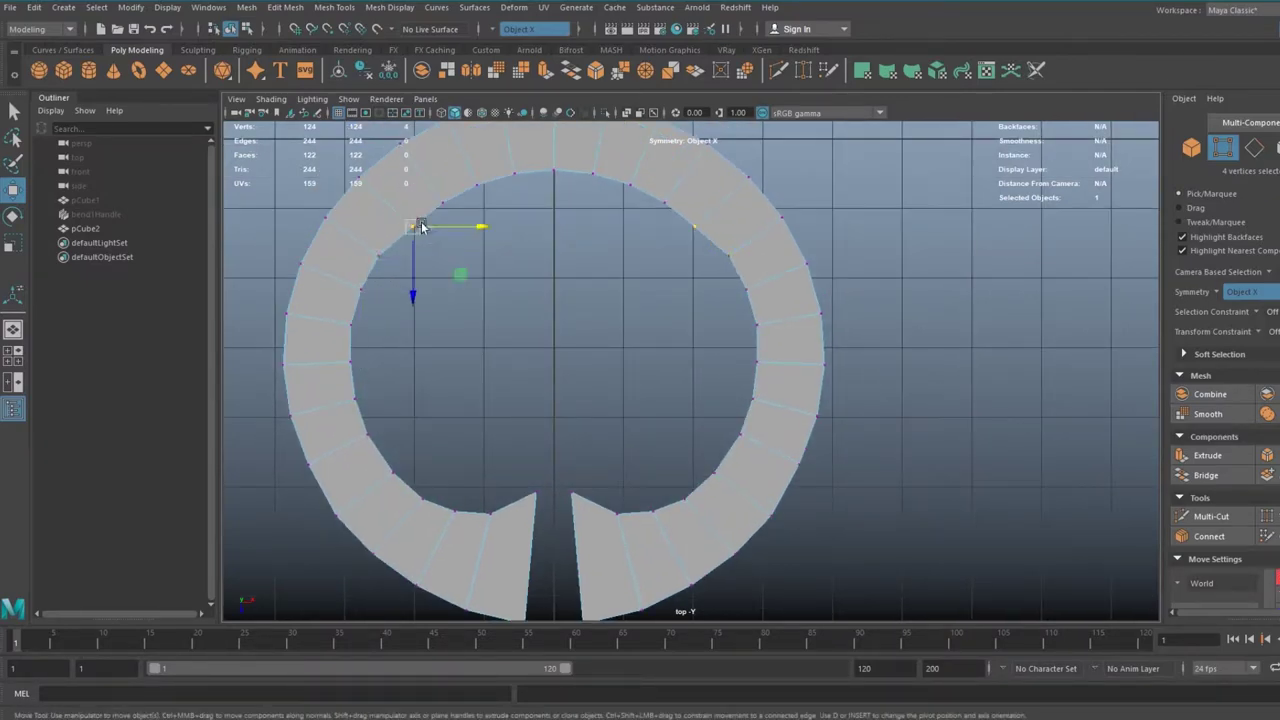
- Move the upper inner vertices outward to even out the thinner band along the top of the ring
{"action": "left_click_drag", "start_coordinate": [500, 208], "coordinate": [494, 208]}
{"action": "middle_click_drag", "start_coordinate": [490, 220], "coordinate": [476, 252], "text": "alt"}
{"action": "left_click_drag", "start_coordinate": [477, 231], "coordinate": [450, 203]}
{"action": "left_click_drag", "start_coordinate": [461, 297], "coordinate": [460, 294]}
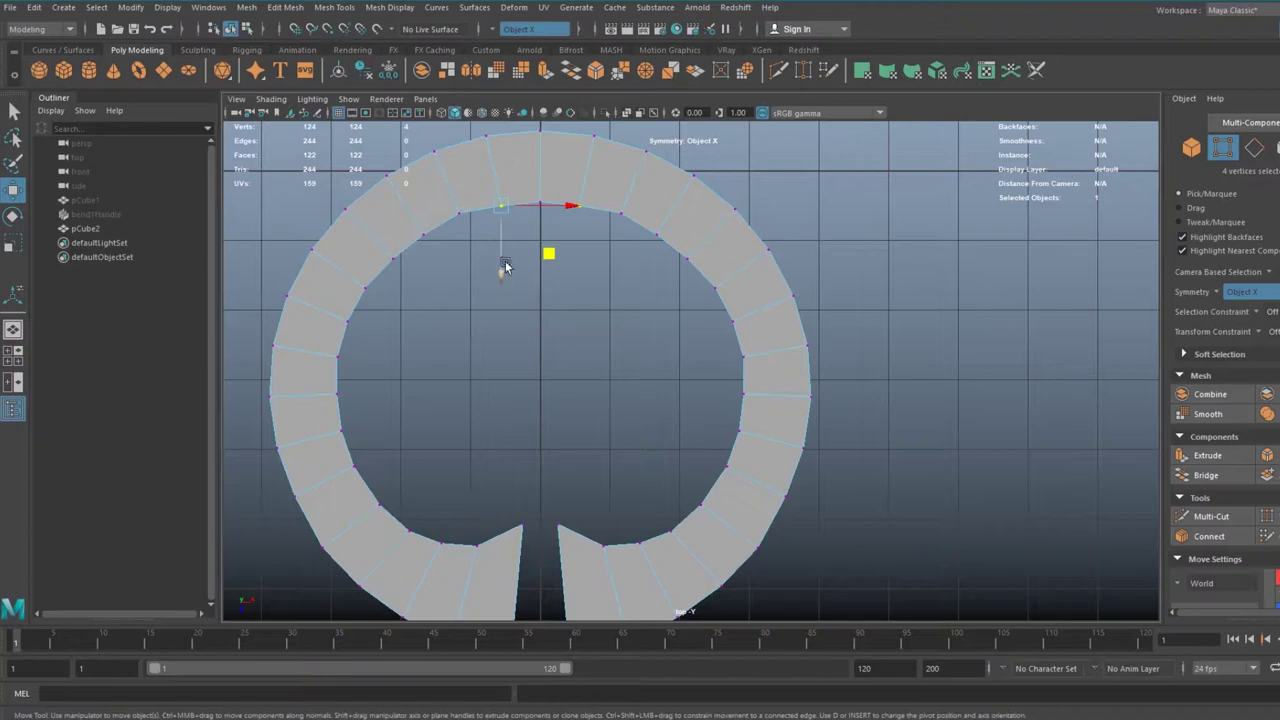
{"action": "left_click_drag", "start_coordinate": [543, 267], "coordinate": [543, 263]}
- Adjust the lower inner and outer vertices near the gap to round the ring's end sections
{"action": "middle_click_drag", "start_coordinate": [502, 467], "coordinate": [502, 422], "text": "alt"}
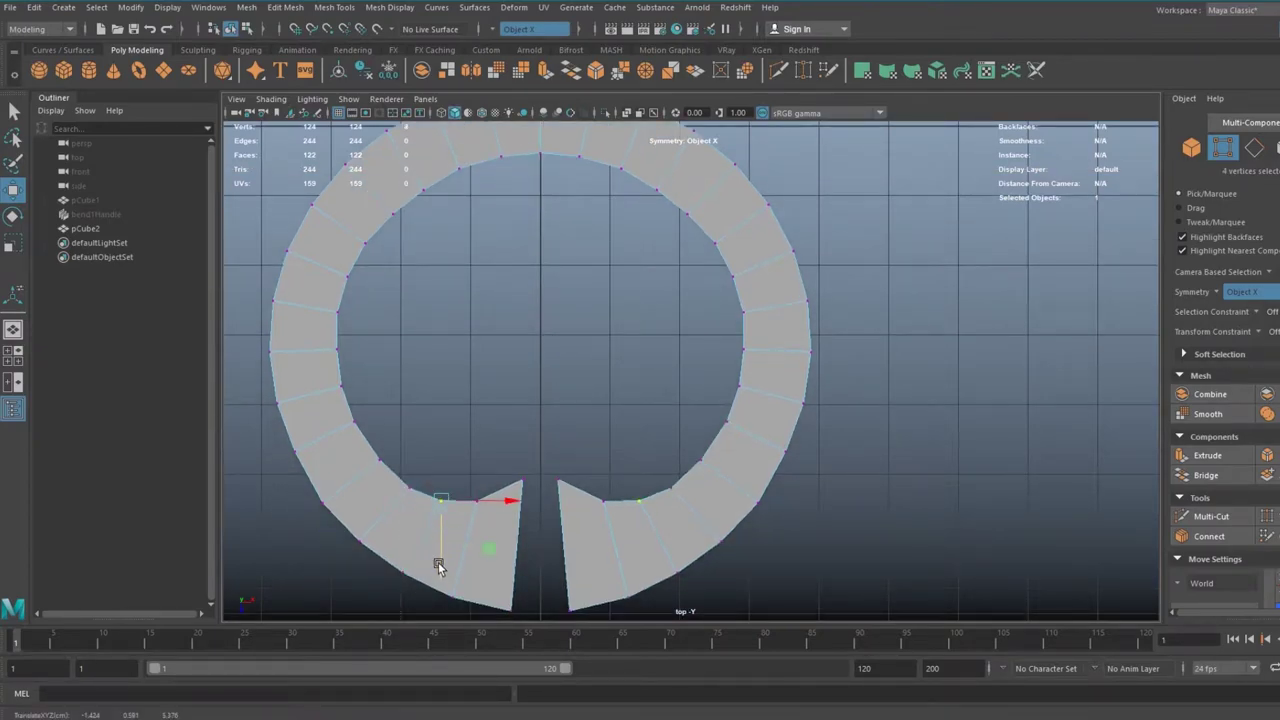
{"action": "left_click_drag", "start_coordinate": [481, 575], "coordinate": [481, 572]}
{"action": "middle_click_drag", "start_coordinate": [485, 575], "coordinate": [485, 552], "text": "alt"}
{"action": "left_click_drag", "start_coordinate": [436, 556], "coordinate": [470, 594]}
{"action": "left_click_drag", "start_coordinate": [528, 576], "coordinate": [534, 579]}
{"action": "scroll", "coordinate": [627, 533], "scroll_direction": "down", "scroll_amount": 3}
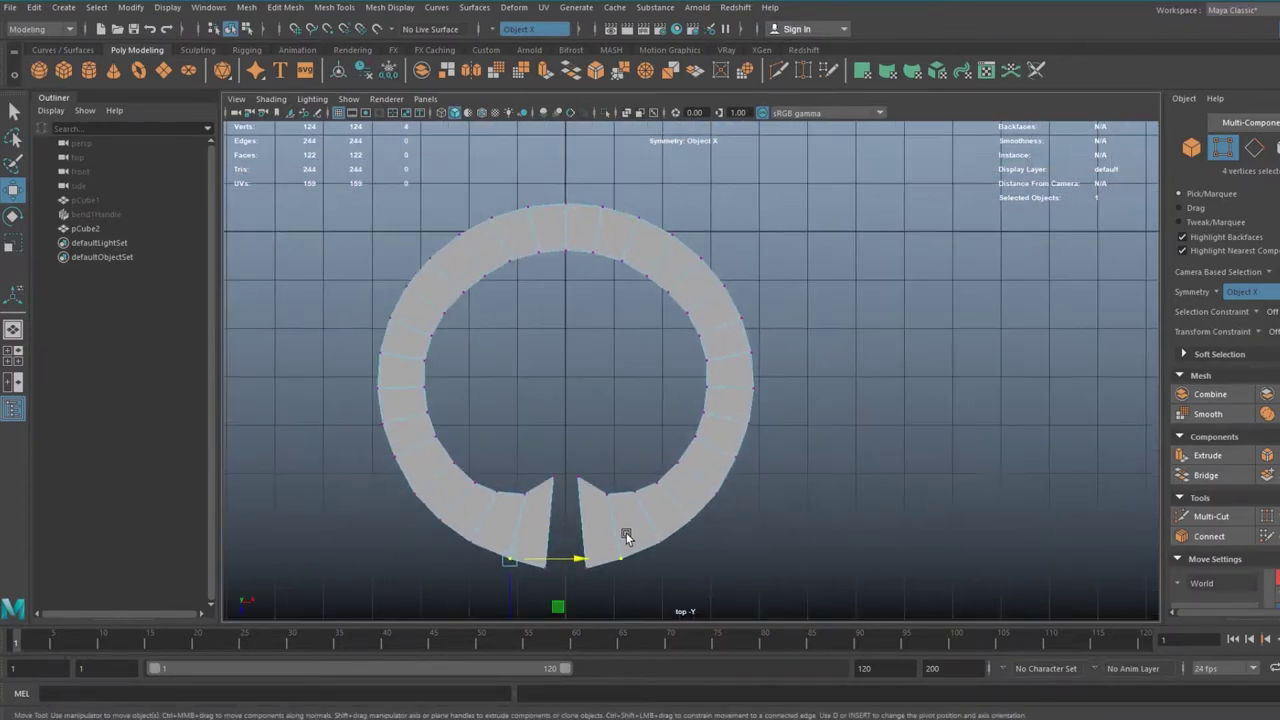
- Preview the ring smoothed, then adjust the middle and inner vertices beside the gap
{"action": "key", "text": "3"}
{"action": "scroll", "coordinate": [580, 506], "scroll_direction": "up", "scroll_amount": 4}
{"action": "left_click_drag", "start_coordinate": [500, 458], "coordinate": [530, 490]}
{"action": "scroll", "coordinate": [566, 362], "scroll_direction": "up", "scroll_amount": 3}
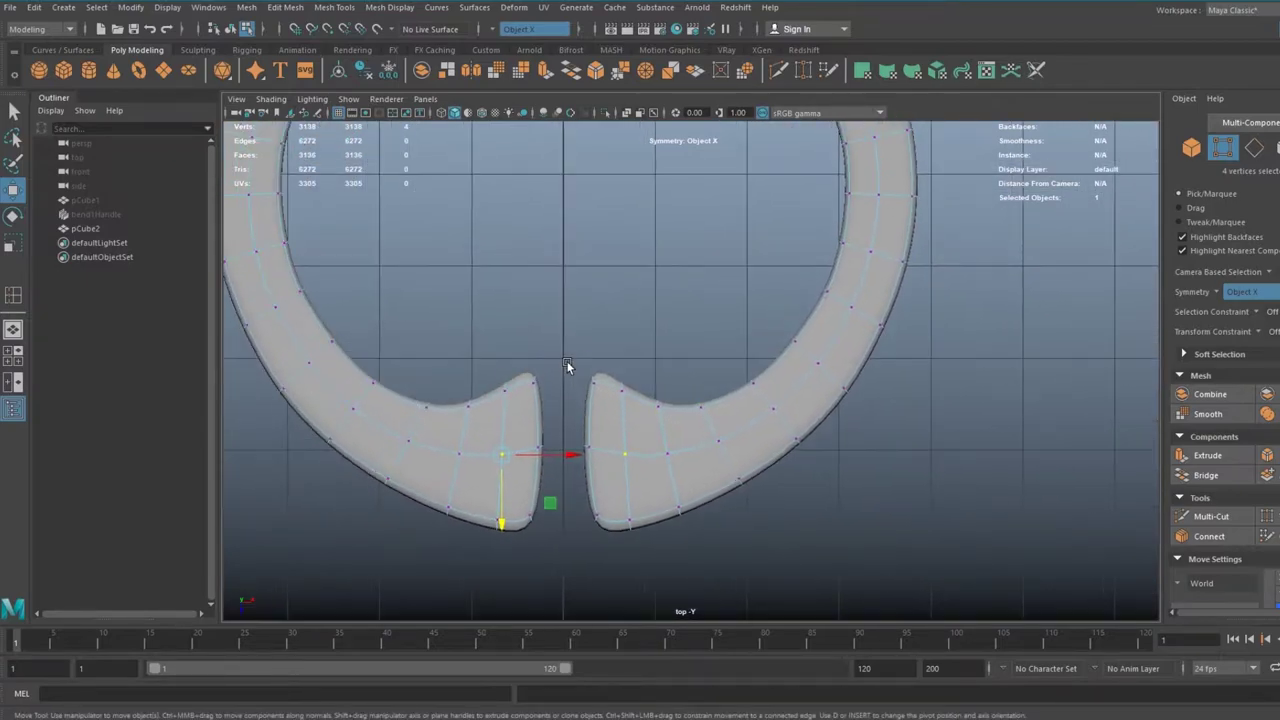
{"action": "key", "text": "1"}
{"action": "middle_click_drag", "start_coordinate": [522, 466], "coordinate": [536, 487], "text": "alt"}
{"action": "left_click_drag", "start_coordinate": [447, 418], "coordinate": [479, 450]}
{"action": "left_click_drag", "start_coordinate": [541, 434], "coordinate": [529, 434]}
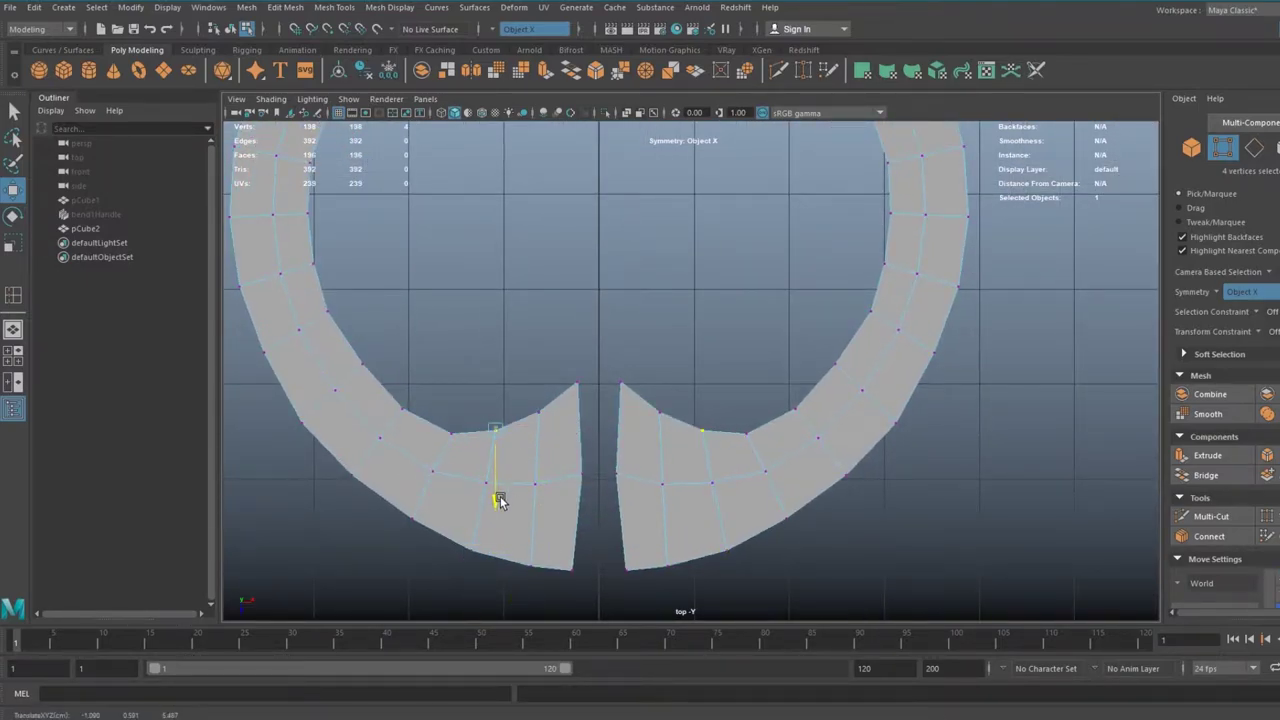
- Raise the pointed inner tips at the gap further and preview the smoothed shape
{"action": "key", "text": "3"}
{"action": "middle_click_drag", "start_coordinate": [481, 461], "coordinate": [489, 443], "text": "alt"}
{"action": "scroll", "coordinate": [560, 447], "scroll_direction": "up", "scroll_amount": 2}
{"action": "middle_click_drag", "start_coordinate": [591, 449], "coordinate": [598, 431], "text": "alt"}
{"action": "key", "text": "1"}
{"action": "left_click_drag", "start_coordinate": [561, 336], "coordinate": [598, 378]}
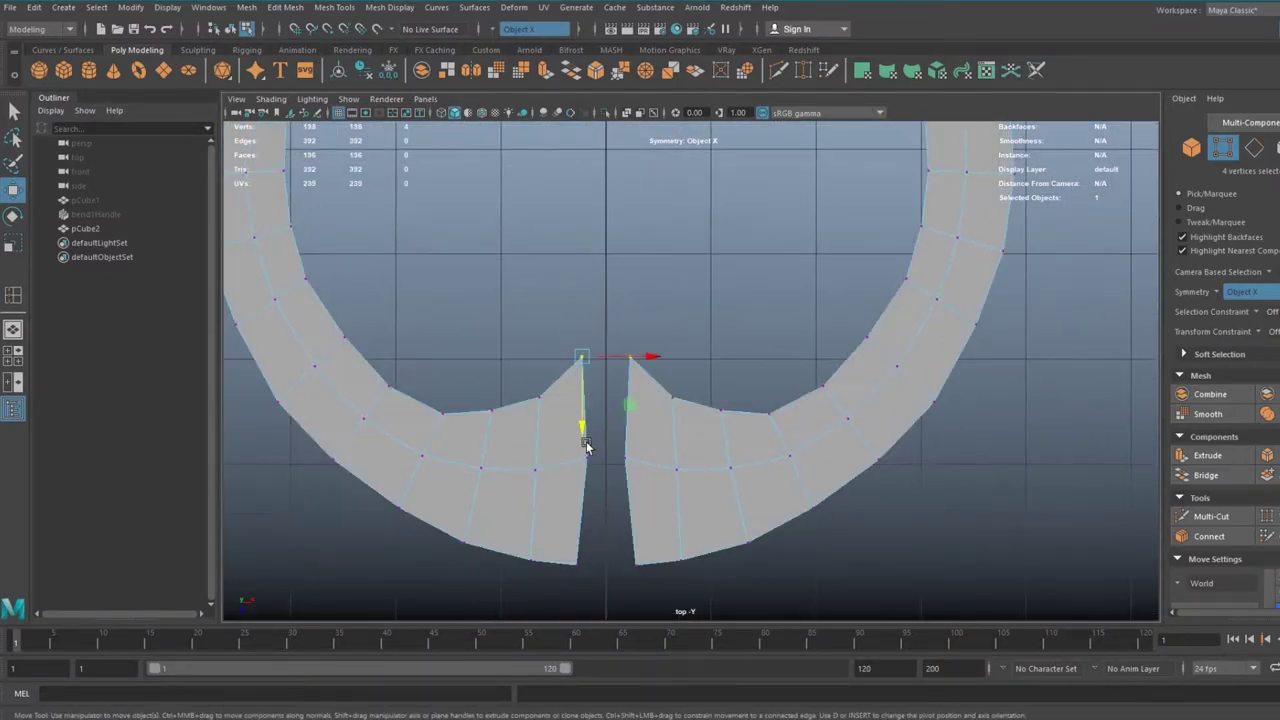
{"action": "left_click_drag", "start_coordinate": [587, 433], "coordinate": [587, 419]}
{"action": "key", "text": "3"}
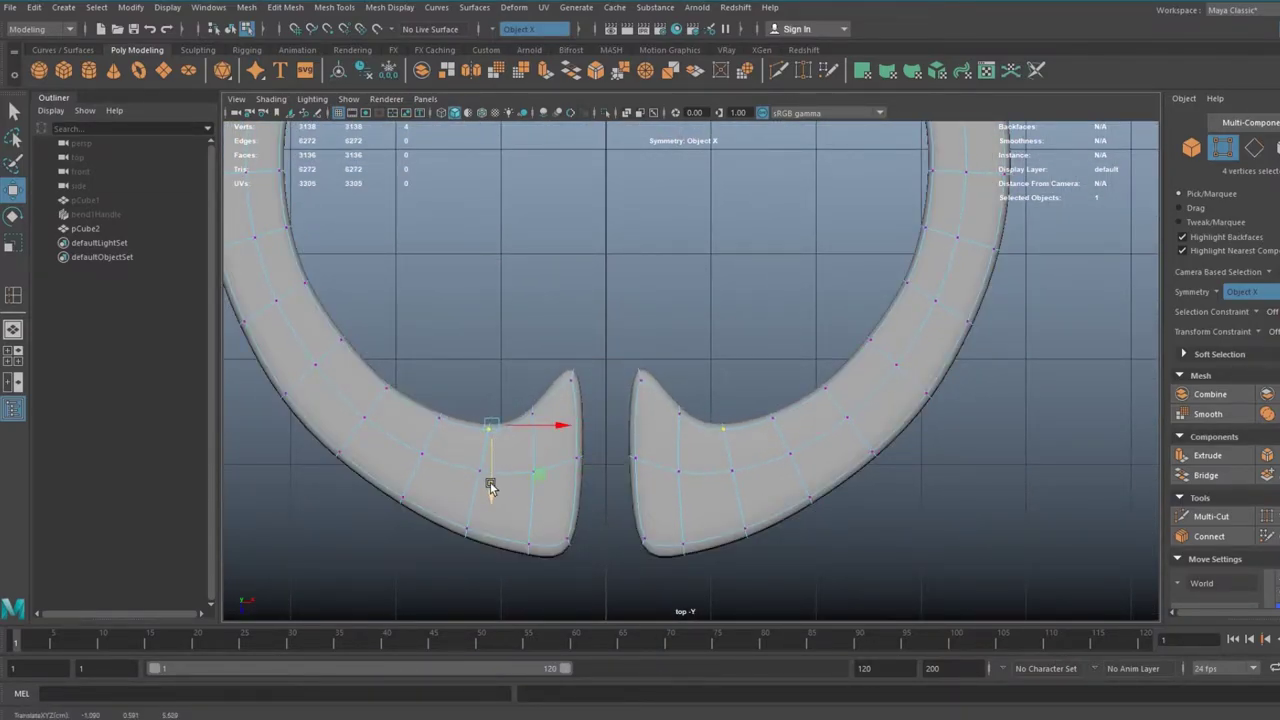
- Reposition the lower inner vertices in smooth preview to refine the curve leading to the pointed tips
{"action": "left_click_drag", "start_coordinate": [509, 416], "coordinate": [507, 416]}
{"action": "left_click_drag", "start_coordinate": [436, 488], "coordinate": [436, 489]}
{"action": "middle_click_drag", "start_coordinate": [440, 440], "coordinate": [476, 490], "text": "alt"}
{"action": "left_click_drag", "start_coordinate": [405, 420], "coordinate": [477, 438]}
{"action": "middle_click_drag", "start_coordinate": [440, 400], "coordinate": [446, 453], "text": "alt"}
{"action": "left_click_drag", "start_coordinate": [366, 425], "coordinate": [402, 460]}
{"action": "left_click_drag", "start_coordinate": [455, 440], "coordinate": [452, 440]}
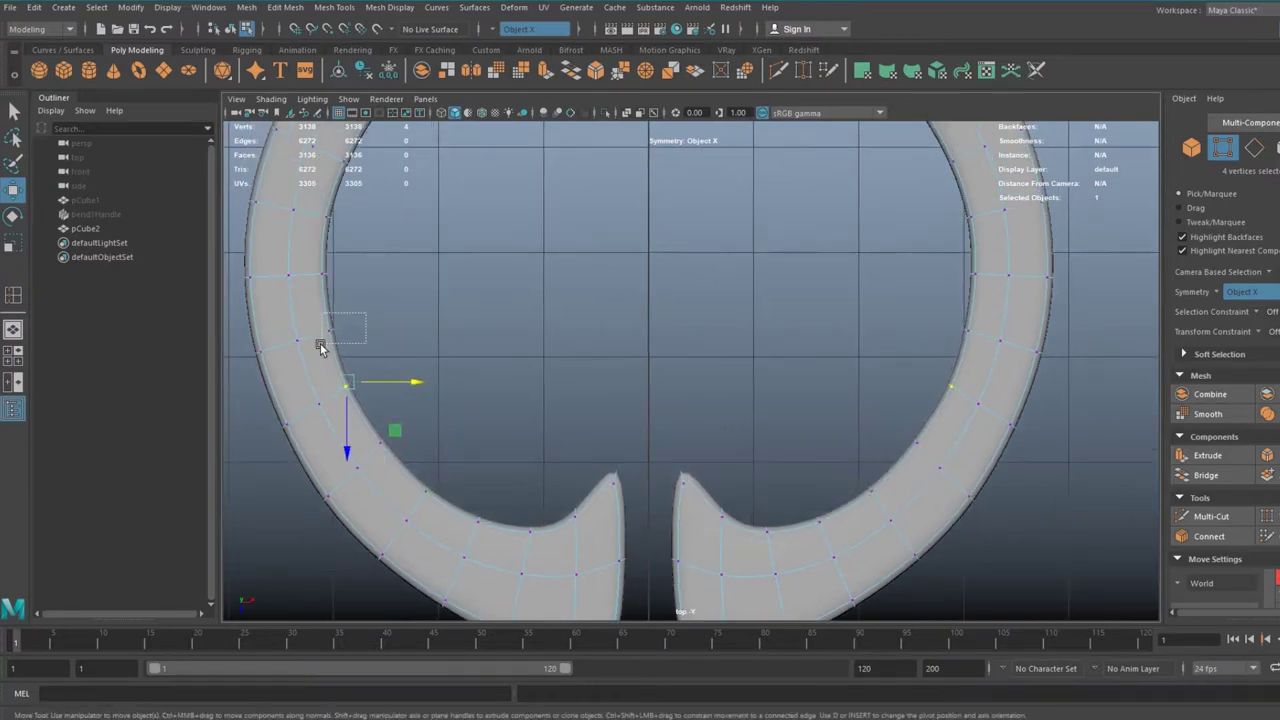
- Move the inner side vertices slightly outward to round the ring's opening
{"action": "left_click_drag", "start_coordinate": [320, 346], "coordinate": [318, 347]}
{"action": "left_click_drag", "start_coordinate": [402, 330], "coordinate": [400, 330]}
{"action": "middle_click_drag", "start_coordinate": [380, 305], "coordinate": [396, 362], "text": "alt"}
{"action": "left_click_drag", "start_coordinate": [372, 314], "coordinate": [328, 347]}
{"action": "left_click_drag", "start_coordinate": [413, 331], "coordinate": [411, 331]}
{"action": "scroll", "coordinate": [393, 255], "scroll_direction": "down", "scroll_amount": 3}
{"action": "scroll", "coordinate": [490, 290], "scroll_direction": "up", "scroll_amount": 2}
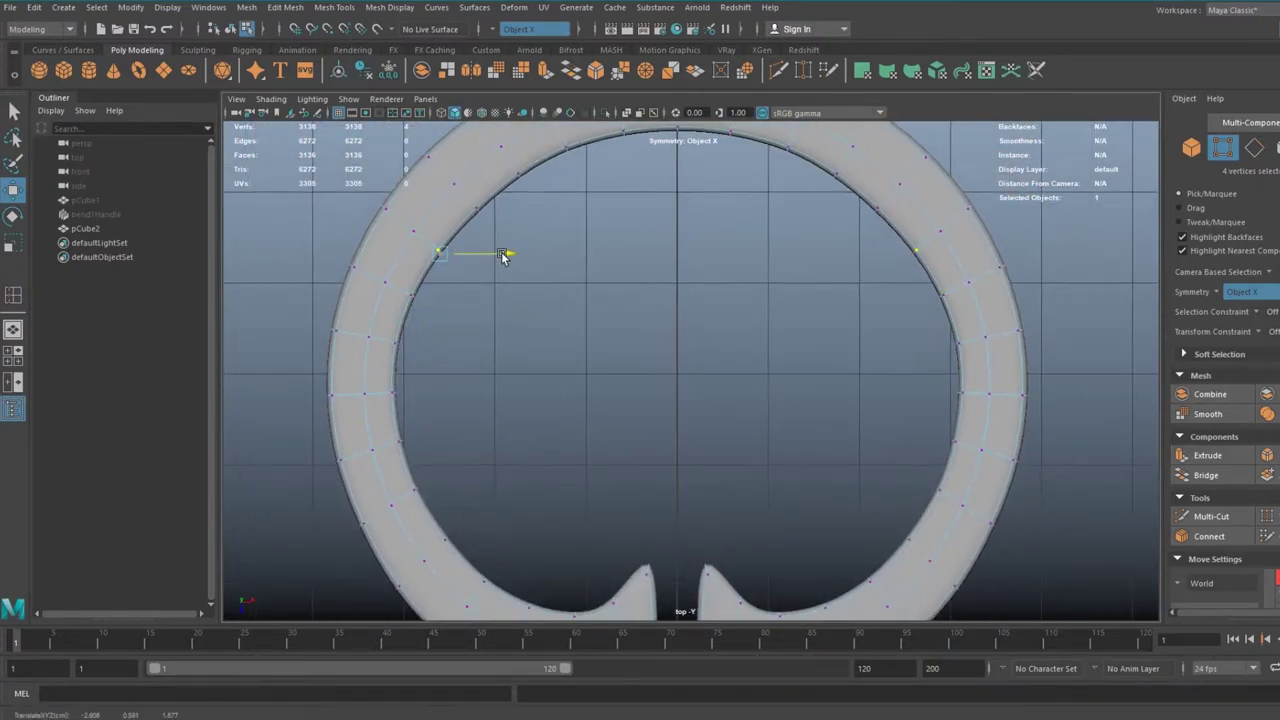
- Adjust the upper inner vertices so the opening follows an even arc across the top
{"action": "left_click_drag", "start_coordinate": [485, 261], "coordinate": [484, 258]}
{"action": "left_click_drag", "start_coordinate": [535, 208], "coordinate": [529, 208]}
{"action": "middle_click_drag", "start_coordinate": [527, 190], "coordinate": [520, 221], "text": "alt"}
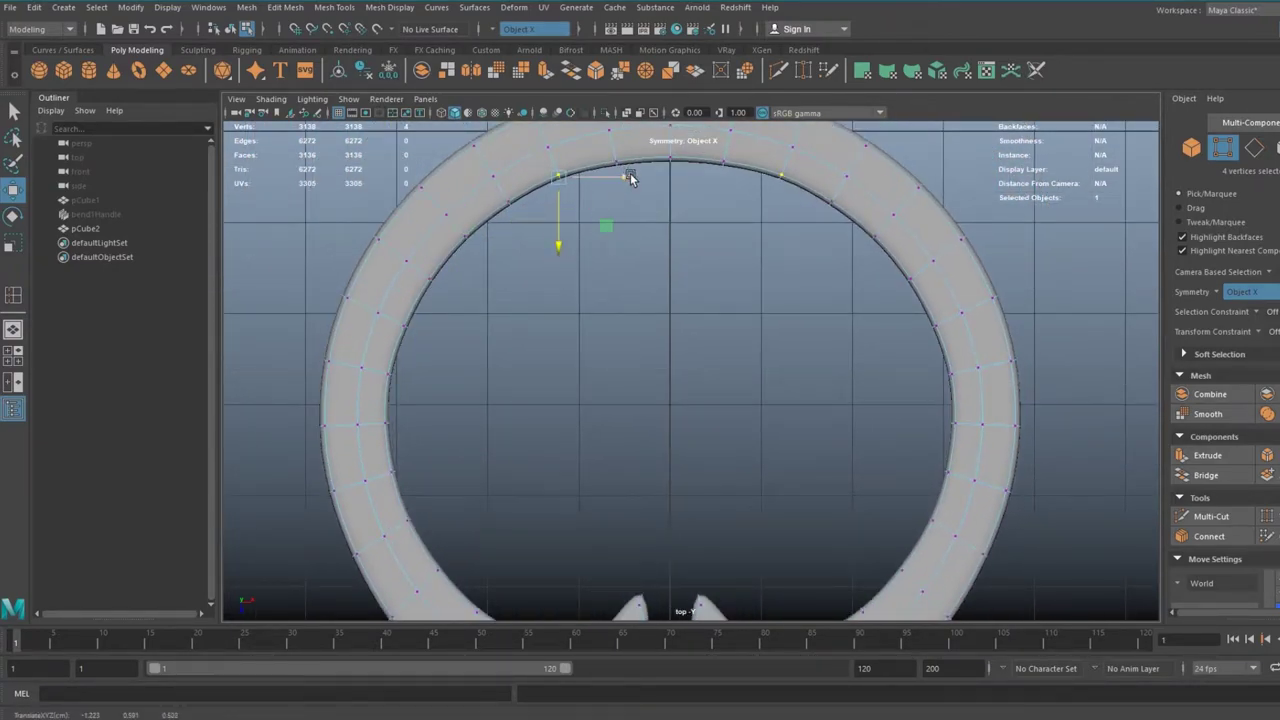
{"action": "middle_click_drag", "start_coordinate": [629, 197], "coordinate": [606, 240], "text": "alt"}
{"action": "left_click_drag", "start_coordinate": [612, 240], "coordinate": [578, 190]}
{"action": "left_click_drag", "start_coordinate": [596, 282], "coordinate": [595, 280]}
- Push the lower inner side vertices inward so the band widens gradually toward the open ends
{"action": "scroll", "coordinate": [661, 435], "scroll_direction": "down", "scroll_amount": 3}
{"action": "mouse_move", "coordinate": [661, 439]}
{"action": "middle_mouse_down", "text": "alt"}
{"action": "mouse_move", "coordinate": [603, 376]}
{"action": "mouse_move", "coordinate": [694, 361]}
{"action": "mouse_move", "coordinate": [658, 427]}
{"action": "middle_mouse_up", "text": "alt"}
{"action": "scroll", "coordinate": [604, 376], "scroll_direction": "up", "scroll_amount": 2}
{"action": "scroll", "coordinate": [694, 361], "scroll_direction": "down", "scroll_amount": 3}
{"action": "left_click_drag", "start_coordinate": [466, 452], "coordinate": [433, 485]}
{"action": "left_click_drag", "start_coordinate": [523, 467], "coordinate": [554, 468]}
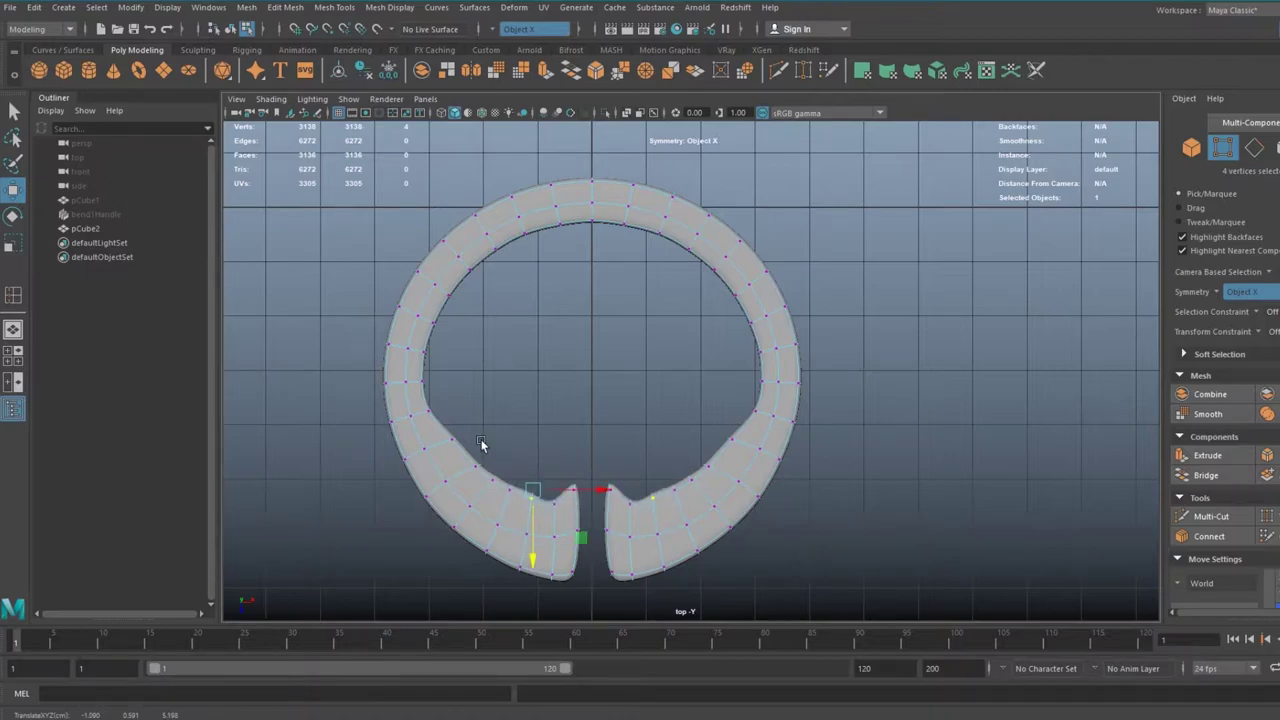
{"action": "scroll", "coordinate": [465, 400], "scroll_direction": "up", "scroll_amount": 1}
{"action": "middle_click_drag", "start_coordinate": [528, 455], "coordinate": [515, 397], "text": "alt"}
{"action": "left_click_drag", "start_coordinate": [533, 426], "coordinate": [562, 456]}
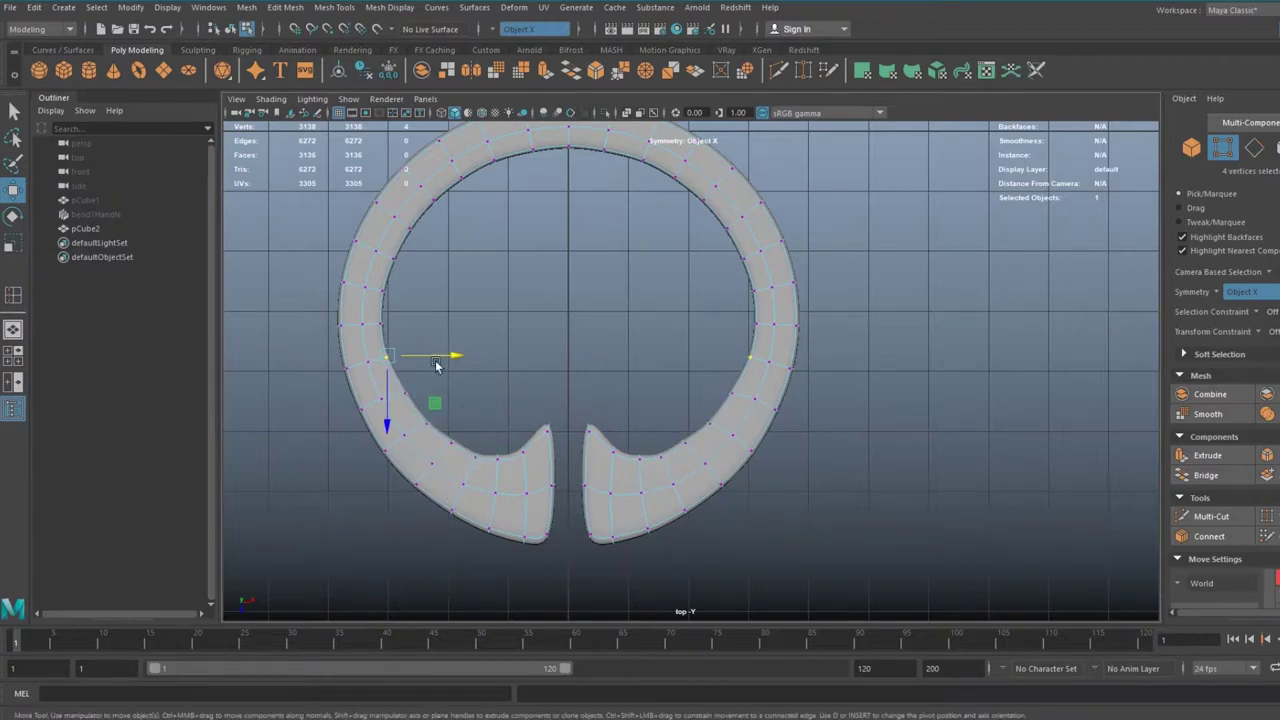
- Refine the upper inner vertices, then turn off smooth preview and leave vertex editing
{"action": "left_click_drag", "start_coordinate": [478, 232], "coordinate": [481, 232]}
{"action": "middle_click_drag", "start_coordinate": [481, 232], "coordinate": [464, 258], "text": "alt"}
{"action": "left_click_drag", "start_coordinate": [404, 216], "coordinate": [440, 243]}
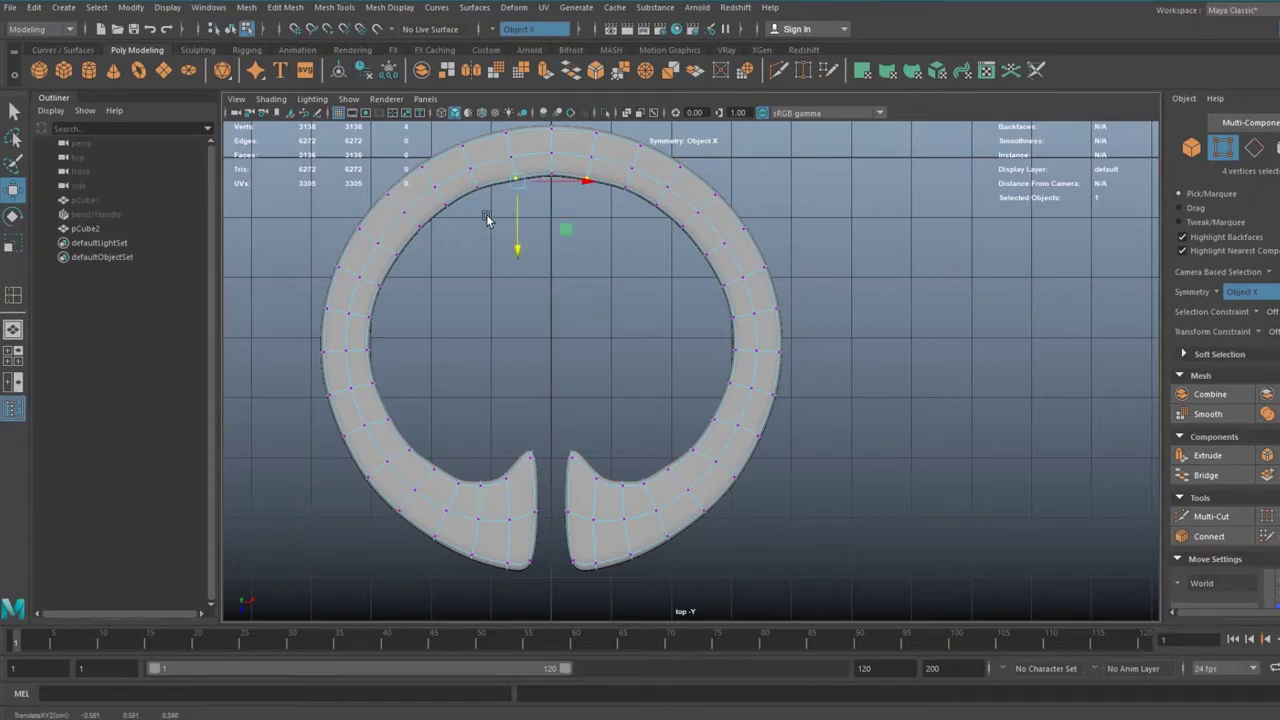
{"action": "left_click_drag", "start_coordinate": [534, 167], "coordinate": [572, 188]}
{"action": "middle_click_drag", "start_coordinate": [402, 351], "coordinate": [406, 284], "text": "alt"}
{"action": "right_click_drag", "start_coordinate": [500, 328], "coordinate": [528, 330], "text": "alt"}
{"action": "left_click_drag", "start_coordinate": [524, 454], "coordinate": [612, 470]}
{"action": "key", "text": "1"}
{"action": "right_click_drag", "start_coordinate": [700, 300], "coordinate": [670, 290], "text": "alt"}
{"action": "right_click_drag", "start_coordinate": [777, 243], "coordinate": [842, 205]}
- Insert two edge loops around the ring's thickness with the Insert Edge Loop tool
{"action": "key", "text": "space"}
{"action": "key", "text": "space"}
{"action": "left_click", "coordinate": [687, 440]}
{"action": "left_click_drag", "start_coordinate": [687, 360], "coordinate": [640, 400], "text": "alt"}
{"action": "left_click", "coordinate": [386, 8]}
{"action": "left_click", "coordinate": [365, 113]}
{"action": "left_click_drag", "start_coordinate": [600, 560], "coordinate": [558, 496], "text": "alt"}
{"action": "left_click", "coordinate": [504, 474]}
{"action": "left_click", "coordinate": [505, 488]}
- Check the smoothed ring and insert another lengthwise edge loop beside the middle loop
{"action": "left_click_drag", "start_coordinate": [540, 410], "coordinate": [585, 482], "text": "alt"}
{"action": "key", "text": "3"}
{"action": "key", "text": "1"}
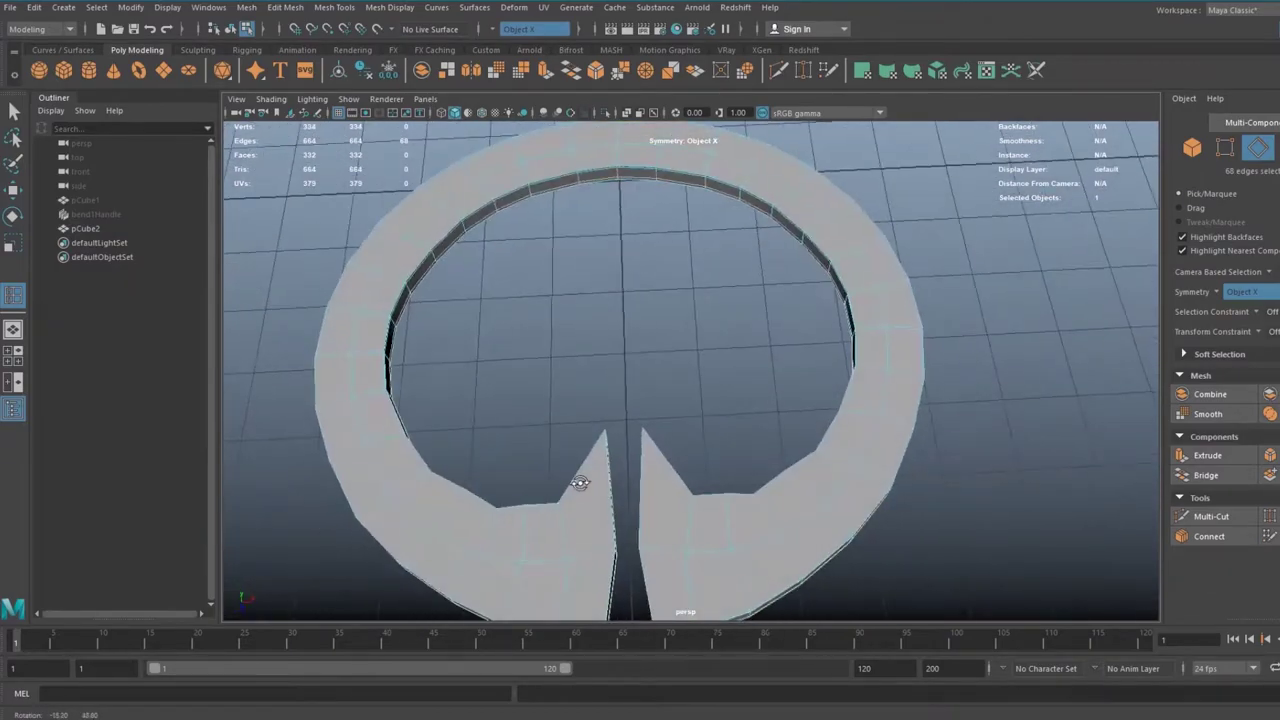
{"action": "key", "text": "3"}
{"action": "left_click", "coordinate": [640, 430]}
{"action": "left_click_drag", "start_coordinate": [654, 457], "coordinate": [725, 455], "text": "alt"}
{"action": "left_click", "coordinate": [688, 435]}
- Reposition the lower inner vertices near the gap in the top view to smooth the inner curve
{"action": "right_click_drag", "start_coordinate": [608, 408], "coordinate": [666, 328]}
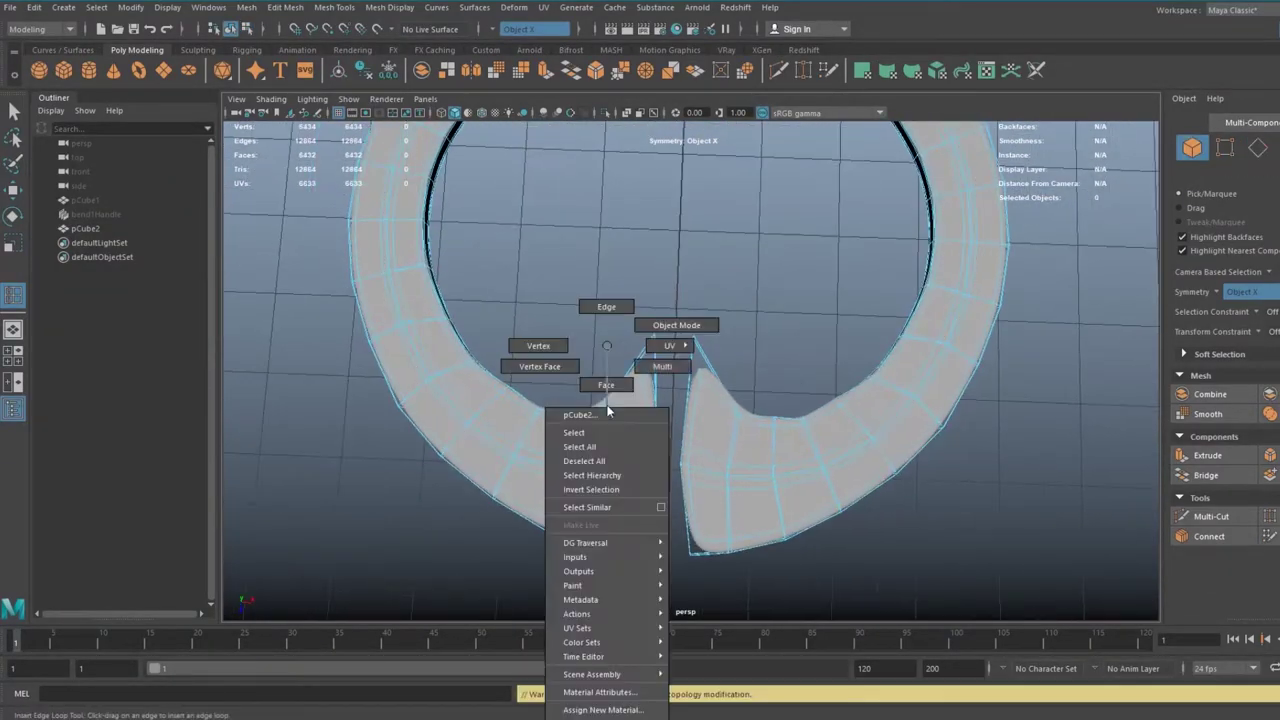
{"action": "key", "text": "w"}
{"action": "left_click", "coordinate": [595, 364]}
{"action": "key", "text": "space"}
{"action": "key", "text": "space"}
{"action": "middle_click_drag", "start_coordinate": [626, 400], "coordinate": [755, 425], "text": "alt"}
{"action": "left_click", "coordinate": [600, 475]}
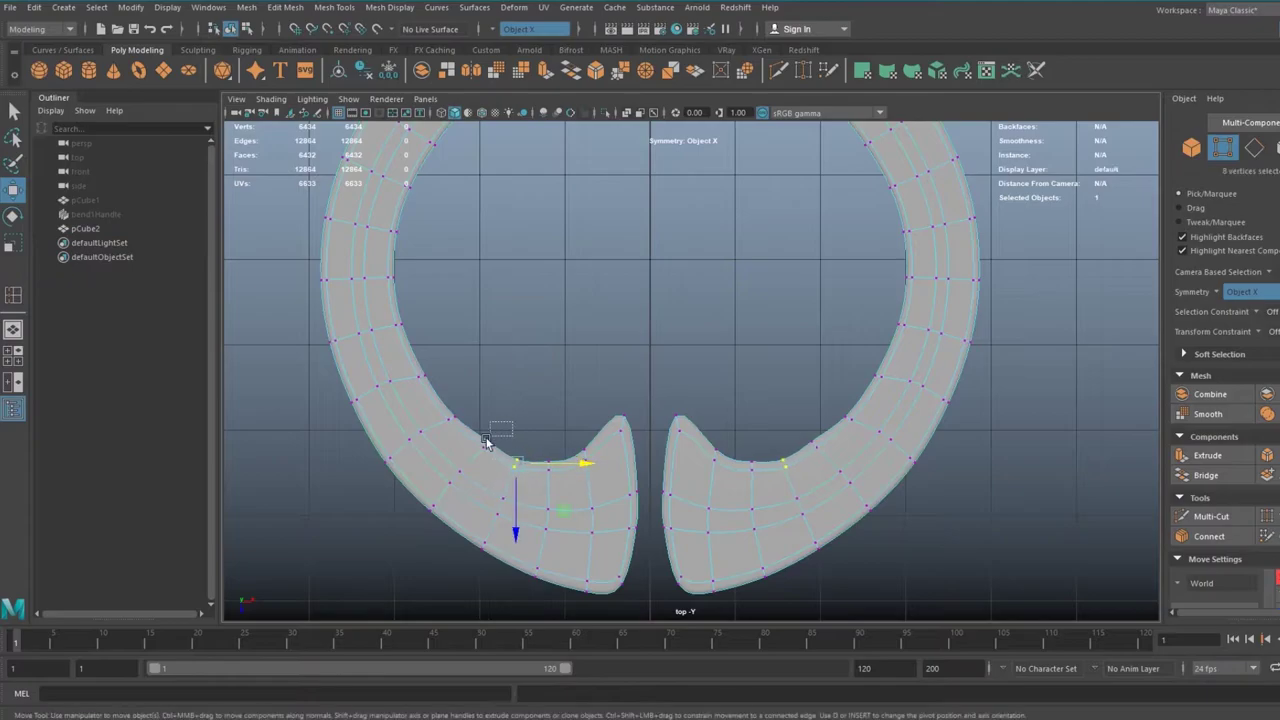
{"action": "right_click_drag", "start_coordinate": [657, 455], "coordinate": [583, 462], "text": "alt"}
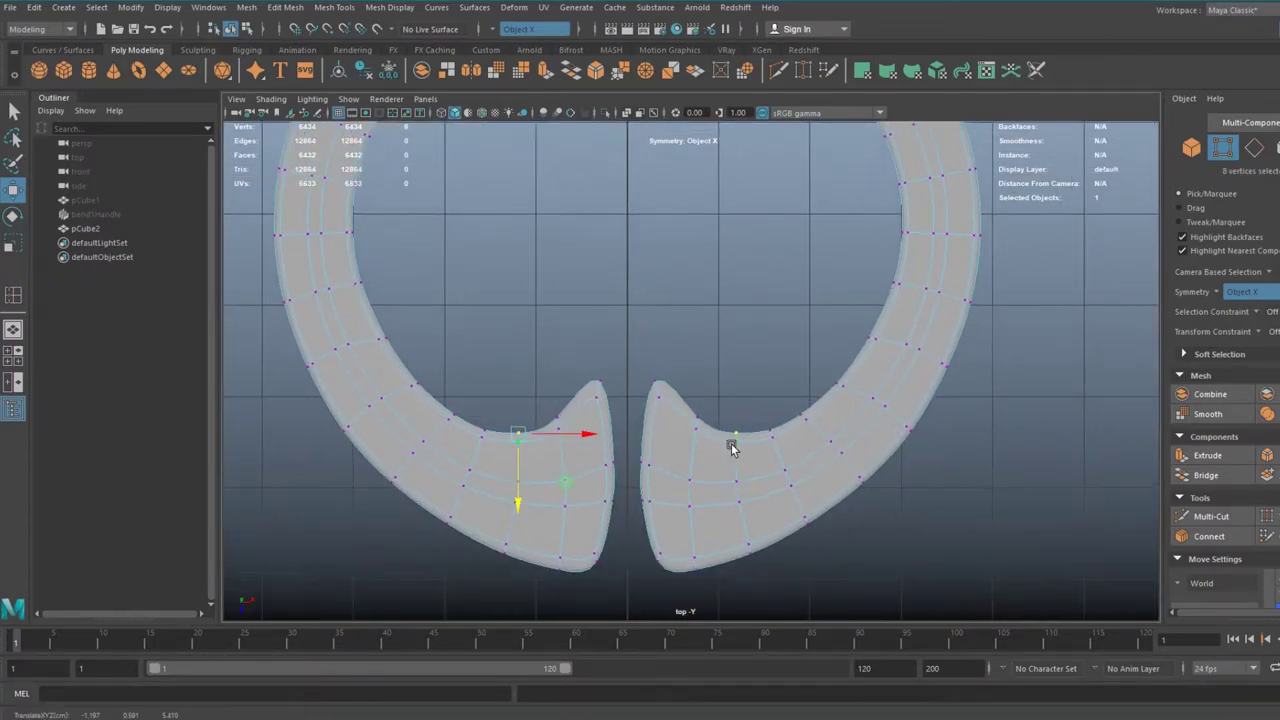
{"action": "left_click_drag", "start_coordinate": [485, 382], "coordinate": [483, 382]}
- Shift the middle vertices of the end faces back, then move the complete end faces slightly toward the gap
{"action": "middle_click_drag", "start_coordinate": [538, 343], "coordinate": [505, 266], "text": "alt"}
{"action": "scroll", "coordinate": [505, 266], "scroll_direction": "up", "scroll_amount": 1}
{"action": "left_click_drag", "start_coordinate": [588, 367], "coordinate": [549, 451]}
{"action": "left_click_drag", "start_coordinate": [642, 410], "coordinate": [628, 410]}
{"action": "left_click_drag", "start_coordinate": [534, 274], "coordinate": [586, 512]}
{"action": "left_click_drag", "start_coordinate": [629, 390], "coordinate": [637, 394]}
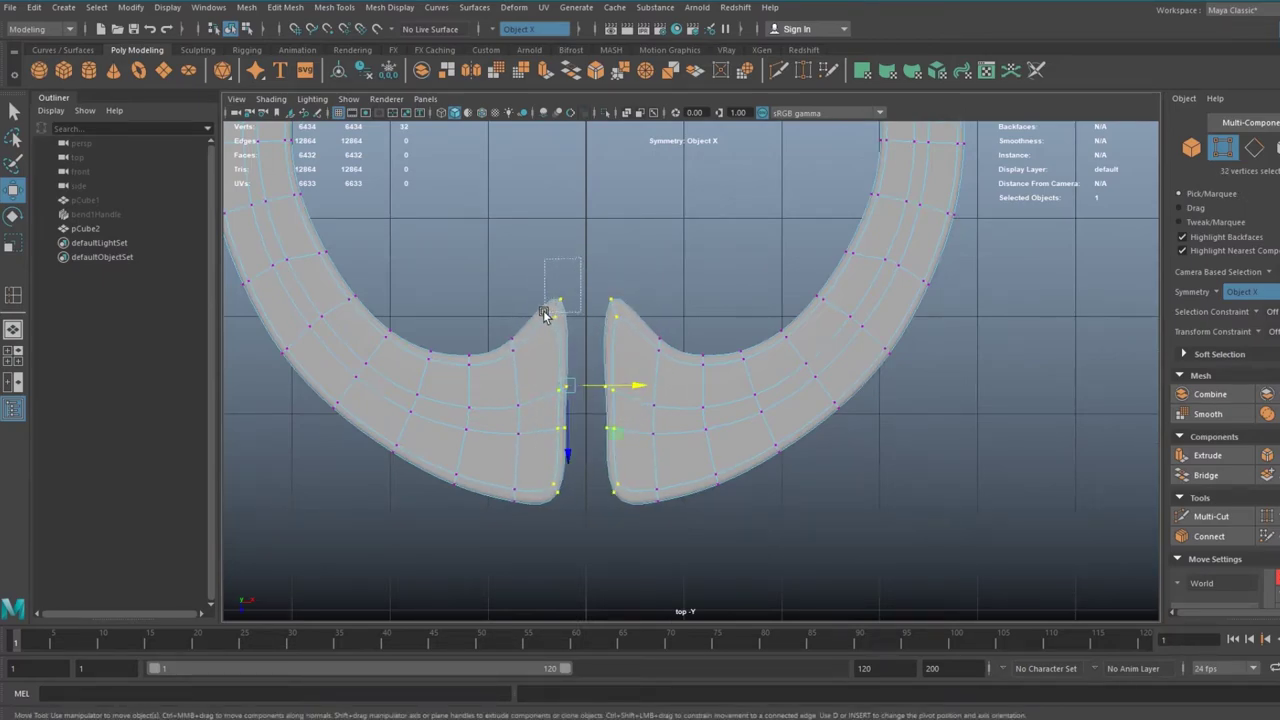
- Fine-tune the tip vertices, compare the smoothed and unsmoothed shape, and lower the inner vertices beside the tips
{"action": "left_click_drag", "start_coordinate": [543, 312], "coordinate": [544, 312]}
{"action": "left_click_drag", "start_coordinate": [640, 264], "coordinate": [640, 263]}
{"action": "key", "text": "1"}
{"action": "key", "text": "3"}
{"action": "middle_click_drag", "start_coordinate": [589, 383], "coordinate": [589, 395], "text": "alt"}
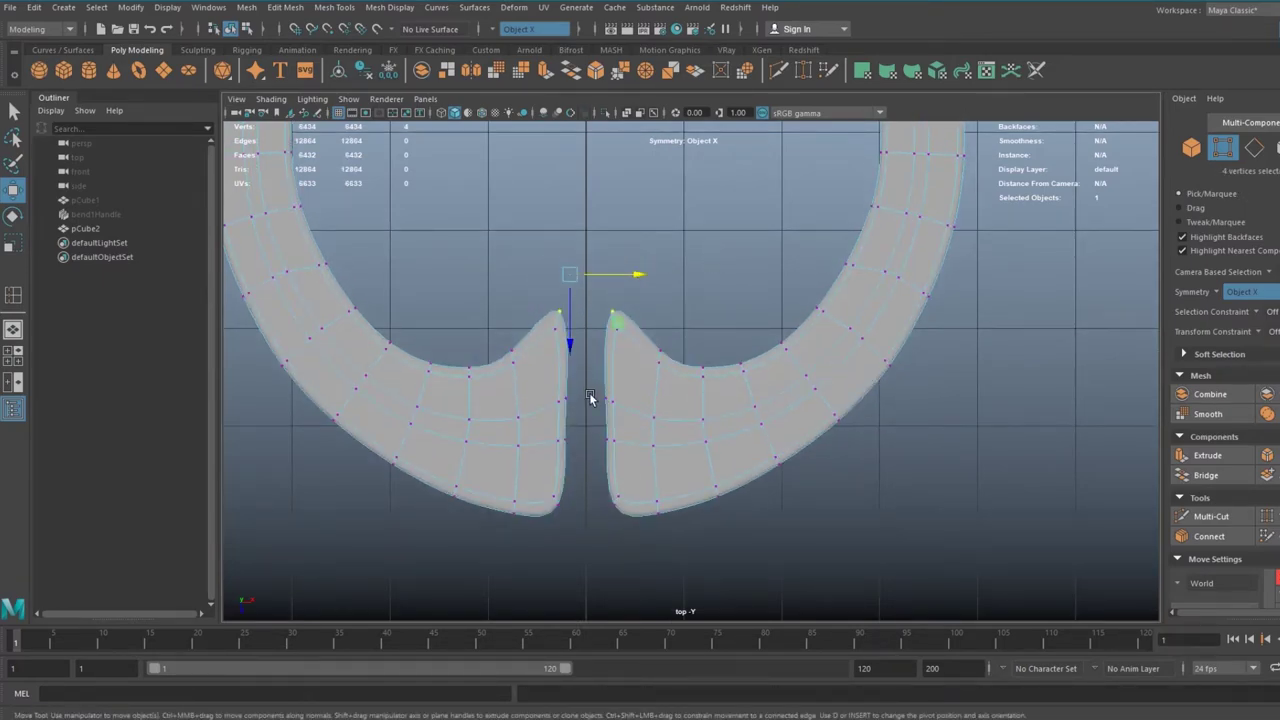
{"action": "middle_click_drag", "start_coordinate": [586, 440], "coordinate": [595, 452], "text": "alt"}
{"action": "left_click_drag", "start_coordinate": [503, 335], "coordinate": [532, 387]}
{"action": "left_click_drag", "start_coordinate": [528, 449], "coordinate": [530, 462]}
- Insert an edge loop across the band near each open end
{"action": "left_click", "coordinate": [334, 7]}
{"action": "left_click", "coordinate": [400, 100]}
{"action": "left_click", "coordinate": [545, 352]}
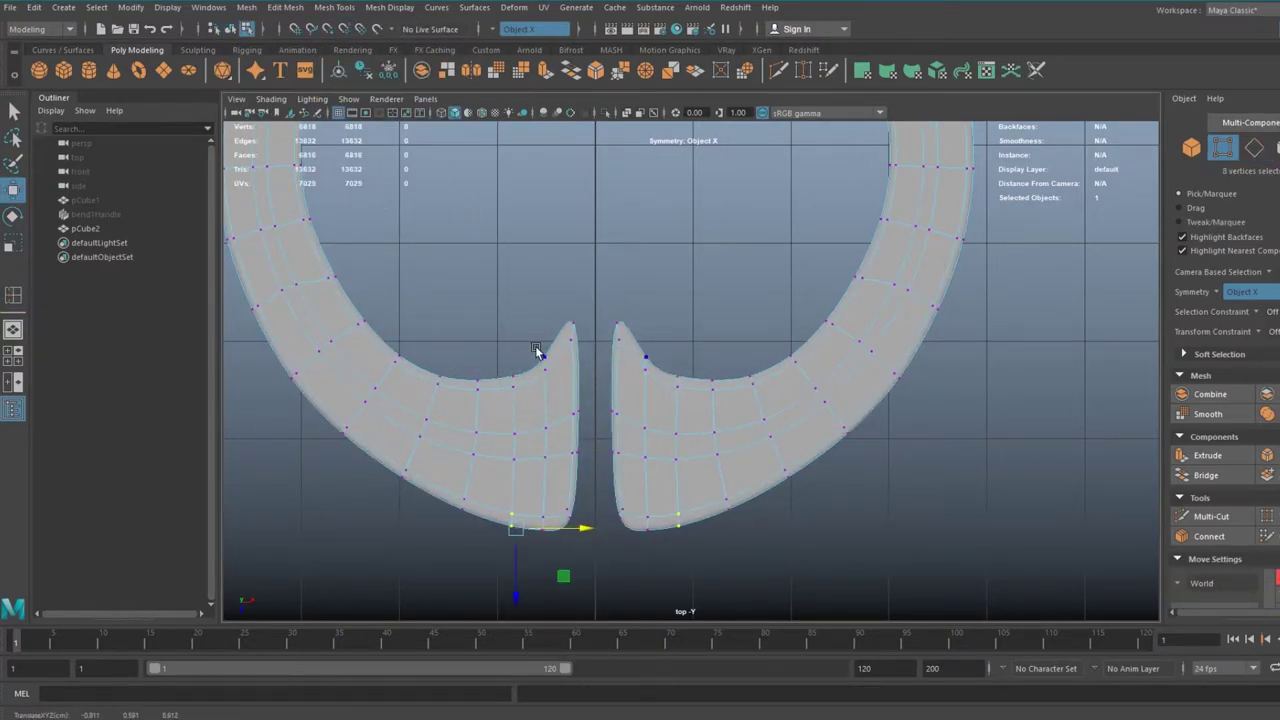
- Move the middle vertices of the end faces slightly toward the gap
{"action": "left_click_drag", "start_coordinate": [565, 397], "coordinate": [586, 464]}
{"action": "left_click_drag", "start_coordinate": [651, 440], "coordinate": [655, 440]}
{"action": "middle_click_drag", "start_coordinate": [541, 407], "coordinate": [483, 490], "text": "alt"}
{"action": "scroll", "coordinate": [483, 459], "scroll_direction": "down", "scroll_amount": 5}
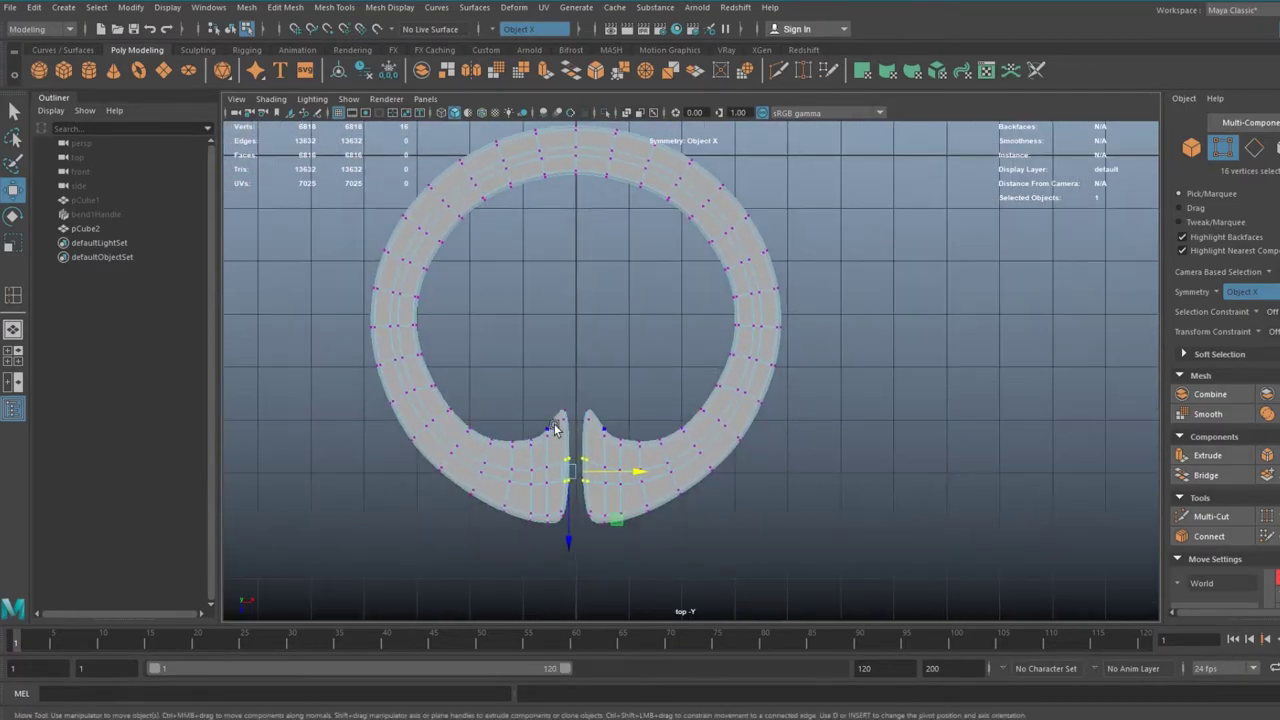
{"action": "scroll", "coordinate": [557, 430], "scroll_direction": "up", "scroll_amount": 1}
{"action": "middle_click_drag", "start_coordinate": [626, 443], "coordinate": [620, 471], "text": "alt"}
- Return to object mode in the perspective view and insert an edge loop running around the brooch
{"action": "right_click_drag", "start_coordinate": [750, 315], "coordinate": [833, 302]}
{"action": "left_click", "coordinate": [833, 302]}
{"action": "key", "text": "space"}
{"action": "key", "text": "space"}
{"action": "left_click_drag", "start_coordinate": [684, 399], "coordinate": [692, 473], "text": "alt"}
{"action": "left_click", "coordinate": [285, 7]}
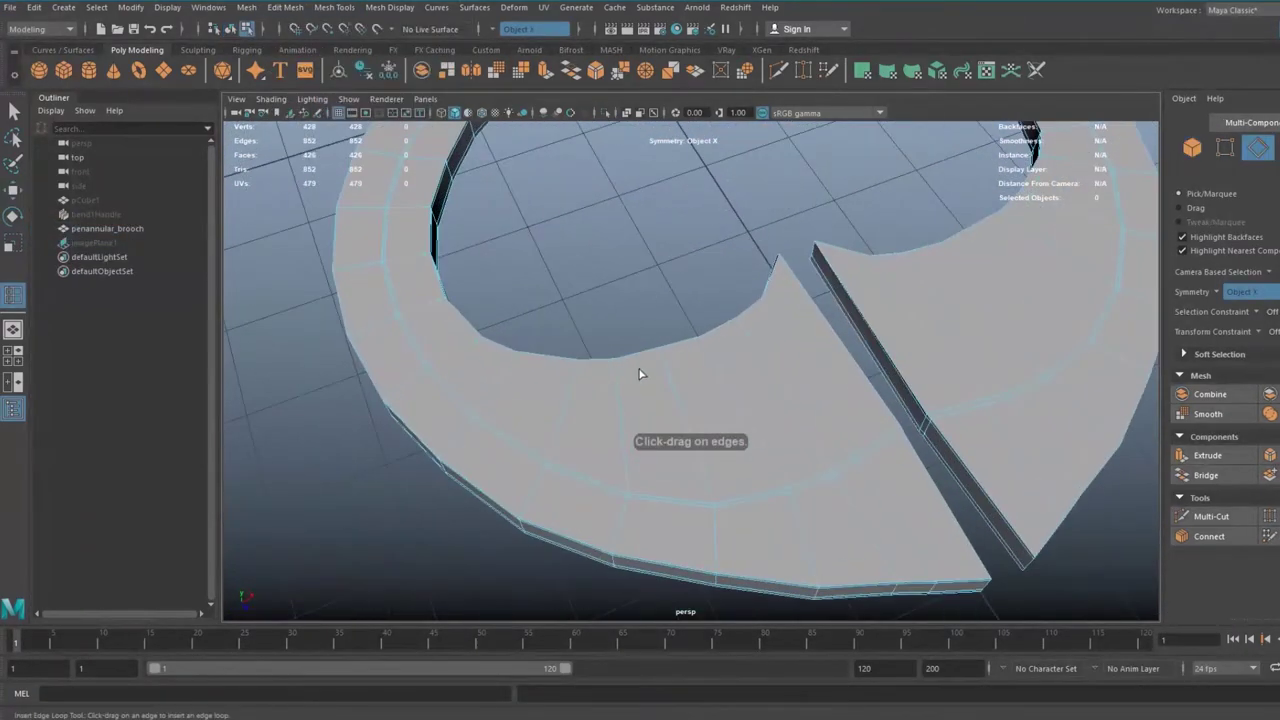
{"action": "left_click", "coordinate": [655, 437]}
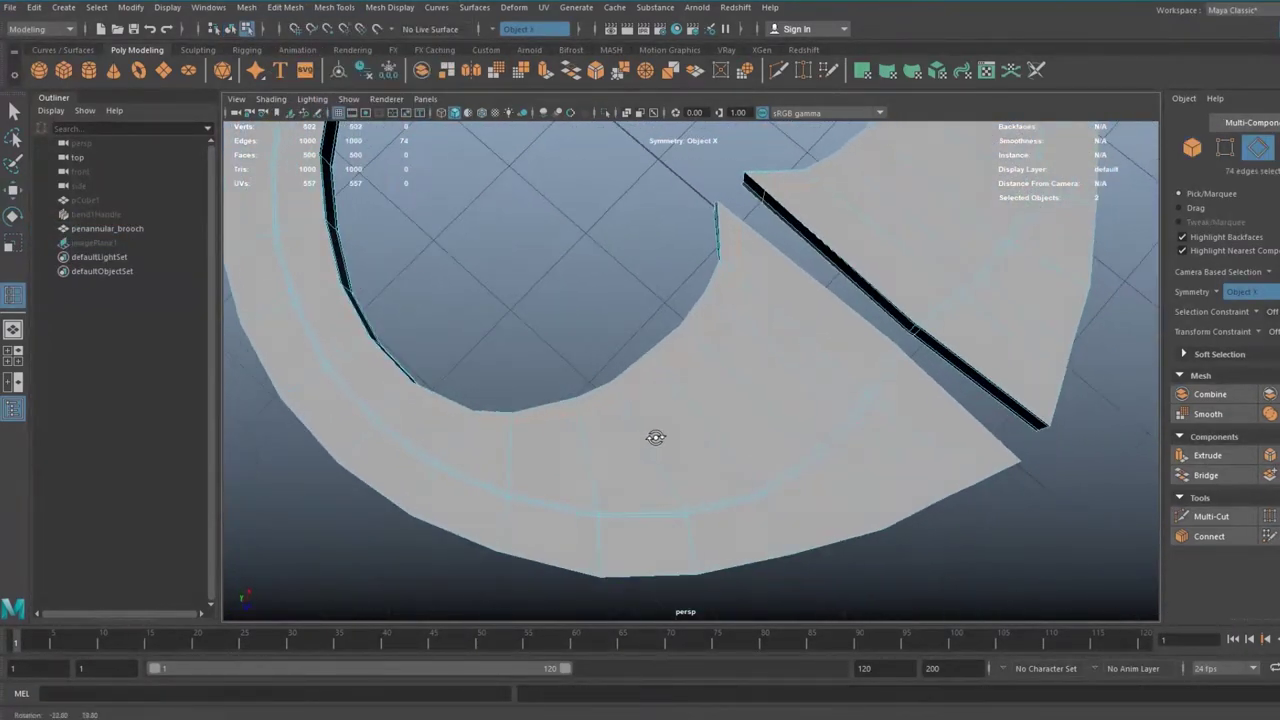
- Insert a second edge loop along the outer part of the brooch's band
{"action": "left_click_drag", "start_coordinate": [655, 437], "coordinate": [668, 431], "text": "alt"}
{"action": "key", "text": "r"}
{"action": "left_click_drag", "start_coordinate": [538, 475], "coordinate": [530, 428], "text": "alt"}
{"action": "left_click_drag", "start_coordinate": [474, 249], "coordinate": [709, 294]}
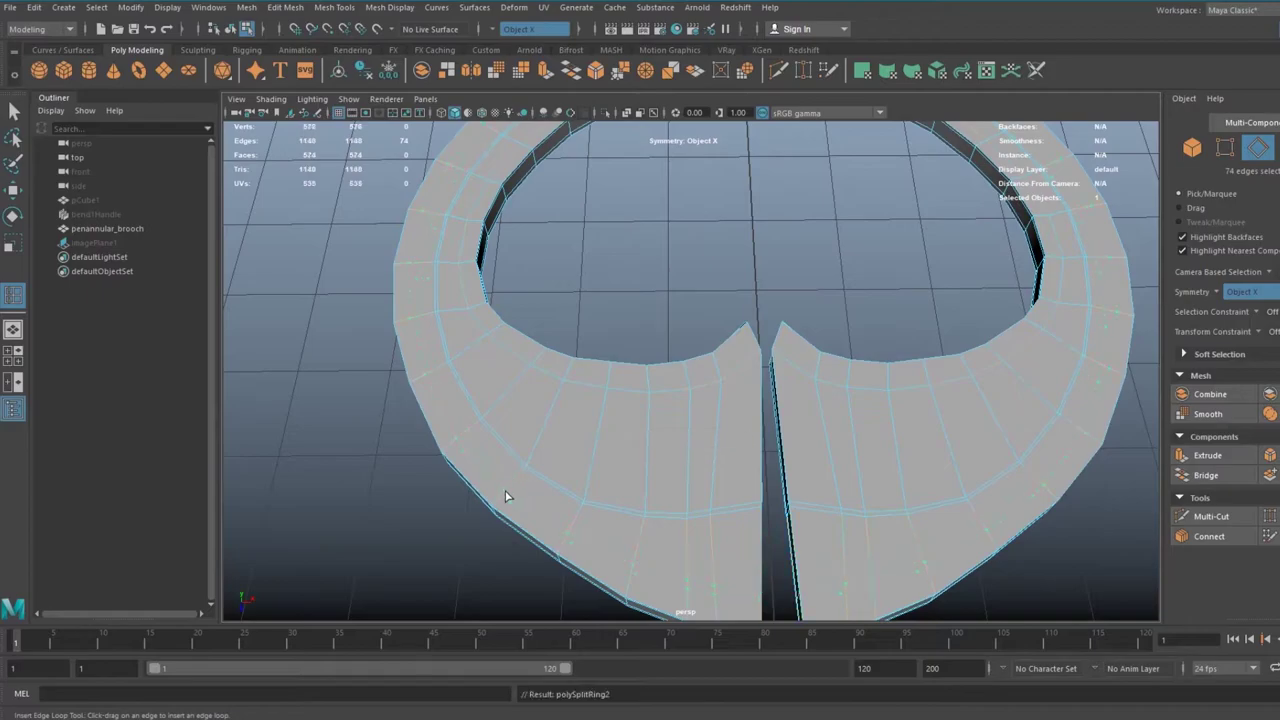
{"action": "left_click_drag", "start_coordinate": [506, 496], "coordinate": [619, 374], "text": "alt"}
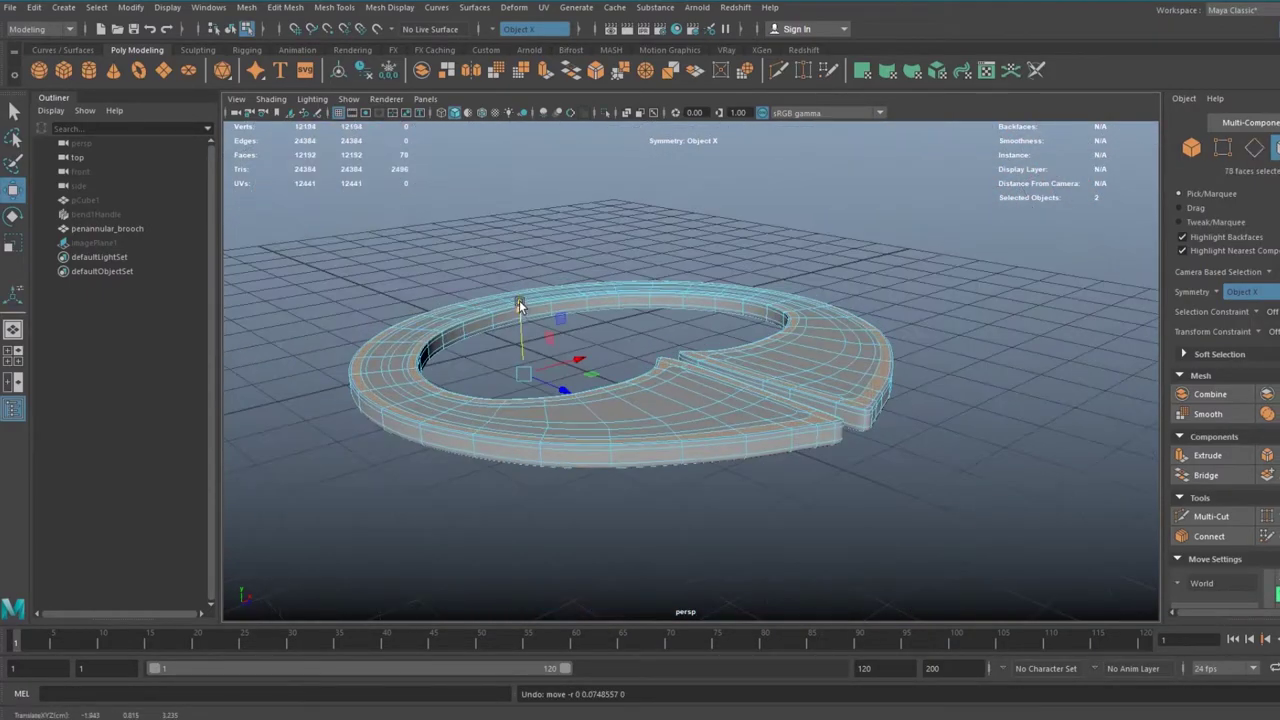
- Leave face selection and return the brooch to object mode
{"action": "left_click_drag", "start_coordinate": [520, 303], "coordinate": [583, 342], "text": "alt"}
{"action": "left_click_drag", "start_coordinate": [583, 342], "coordinate": [634, 346], "text": "alt"}
{"action": "right_click_drag", "start_coordinate": [634, 346], "coordinate": [690, 328]}
{"action": "left_click", "coordinate": [686, 332]}
{"action": "left_click_drag", "start_coordinate": [680, 345], "coordinate": [603, 670], "text": "alt"}
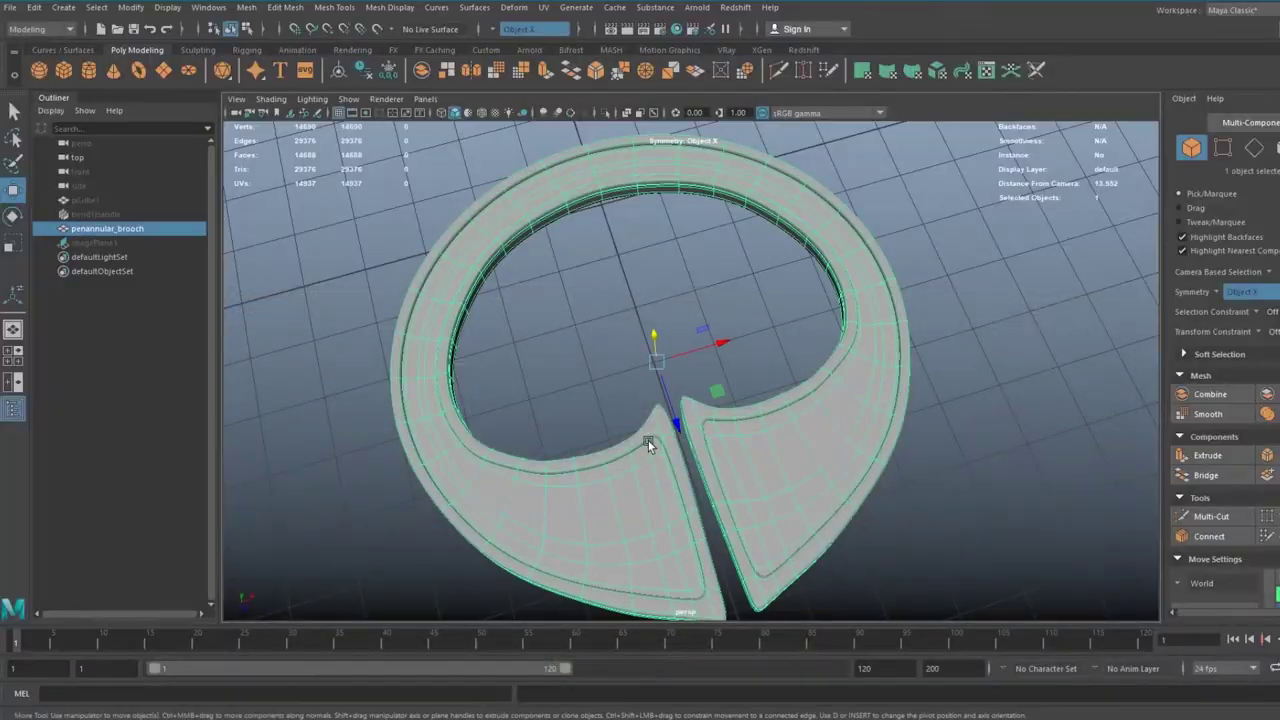
- Insert another edge loop by the raised border near the brooch's open ends, checking the form in smooth preview
{"action": "left_click_drag", "start_coordinate": [648, 441], "coordinate": [677, 406], "text": "alt"}
{"action": "left_click", "coordinate": [334, 7]}
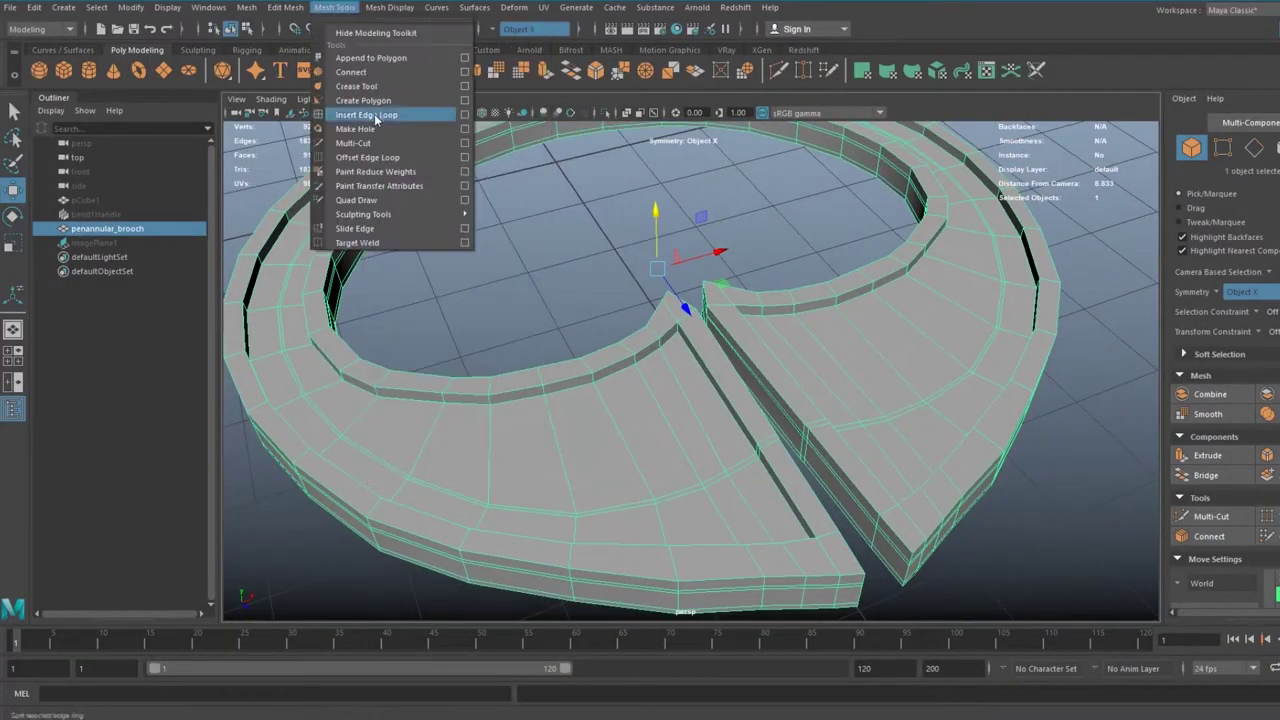
{"action": "left_click", "coordinate": [386, 111]}
{"action": "key", "text": "3"}
{"action": "scroll", "coordinate": [543, 382], "scroll_direction": "up", "scroll_amount": 3}
{"action": "left_click", "coordinate": [652, 377]}
{"action": "left_click_drag", "start_coordinate": [543, 382], "coordinate": [780, 330], "text": "alt"}
{"action": "key", "text": "1"}
{"action": "middle_click_drag", "start_coordinate": [780, 330], "coordinate": [843, 327], "text": "alt"}
{"action": "left_click_drag", "start_coordinate": [842, 326], "coordinate": [963, 277], "text": "alt"}
{"action": "right_click", "coordinate": [757, 300]}
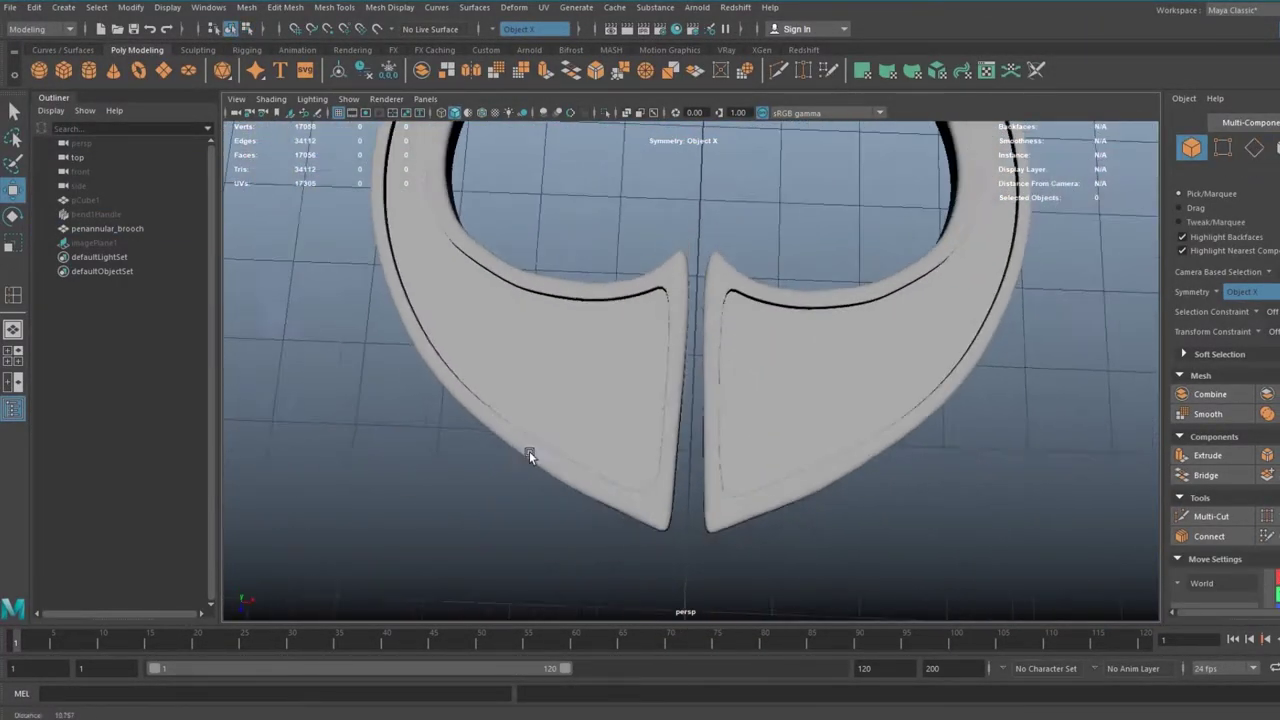
{"action": "left_click_drag", "start_coordinate": [529, 451], "coordinate": [707, 427], "text": "alt"}
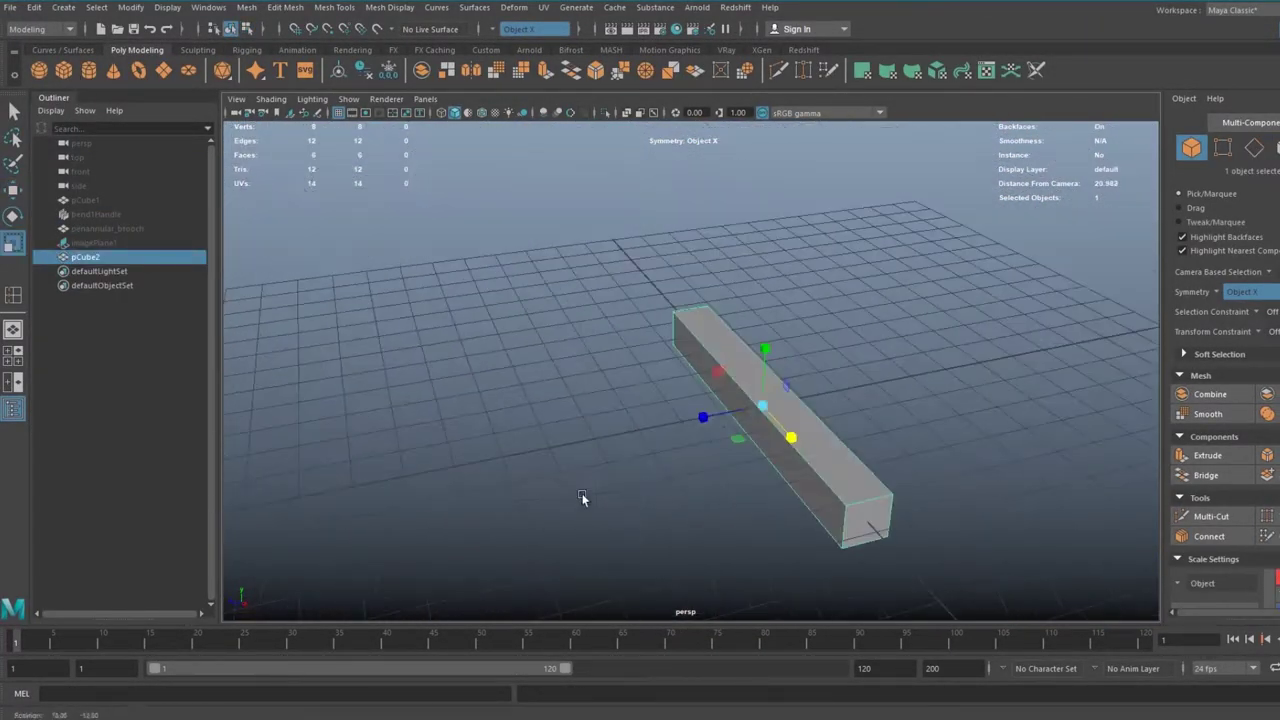
- Stretch the new cube along X into a long thin bar with 11 width and 2 height subdivisions
{"action": "left_click_drag", "start_coordinate": [791, 437], "coordinate": [646, 363]}
{"action": "key", "text": "ctrl+a"}
{"action": "key", "text": "ctrl+a"}
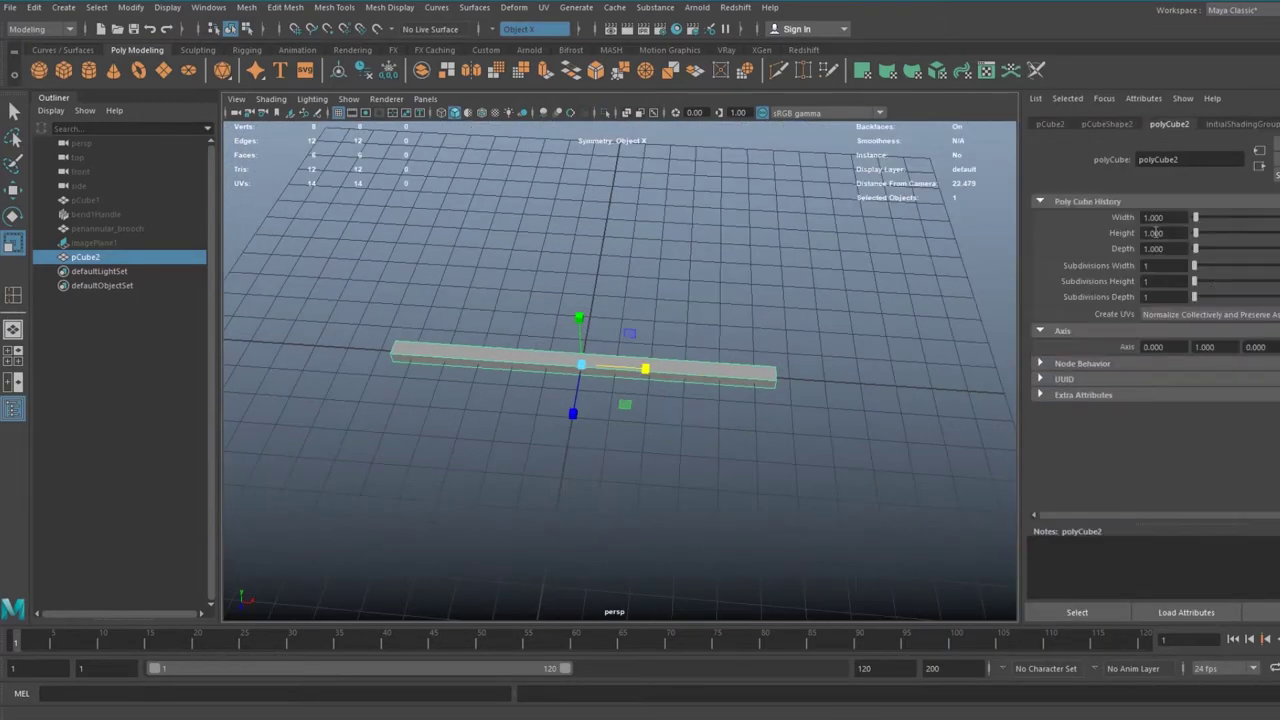
{"action": "left_click_drag", "start_coordinate": [1196, 296], "coordinate": [1199, 296]}
{"action": "left_click_drag", "start_coordinate": [960, 370], "coordinate": [786, 449], "text": "alt"}
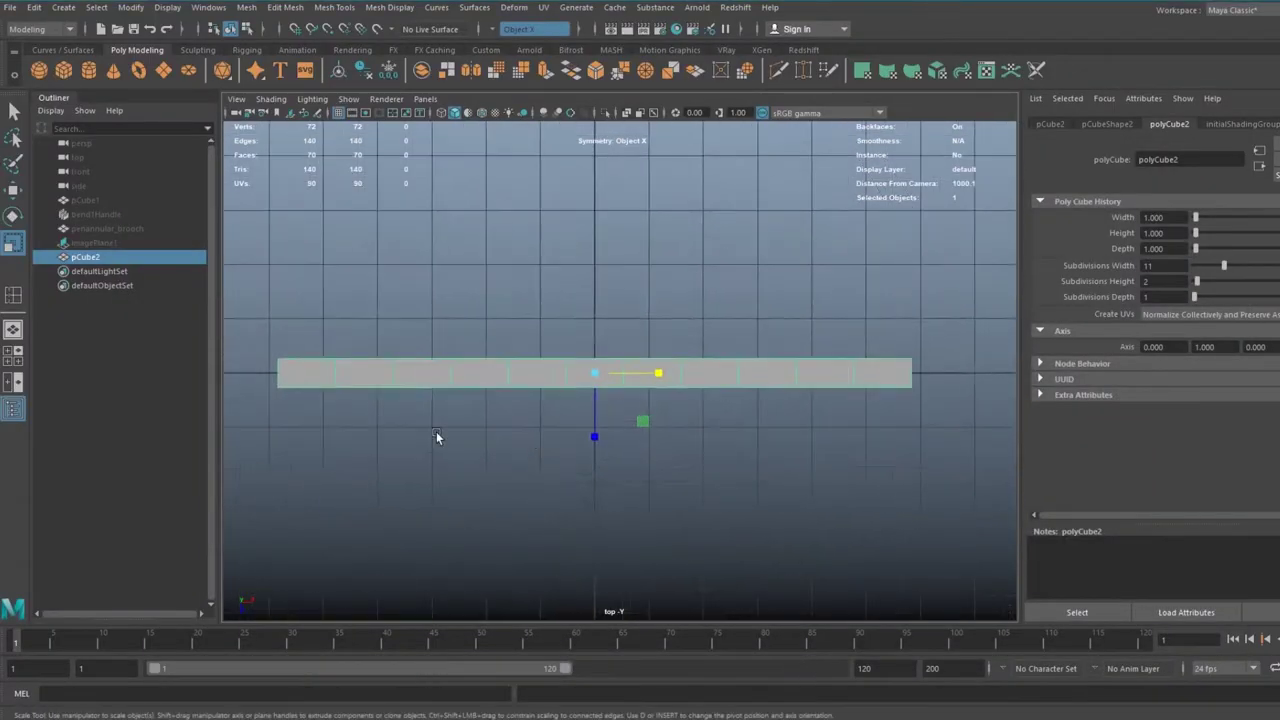
- Scale rows of the bar's vertices to taper one end into a point and widen the other into a head
{"action": "right_click_drag", "start_coordinate": [480, 348], "coordinate": [420, 343]}
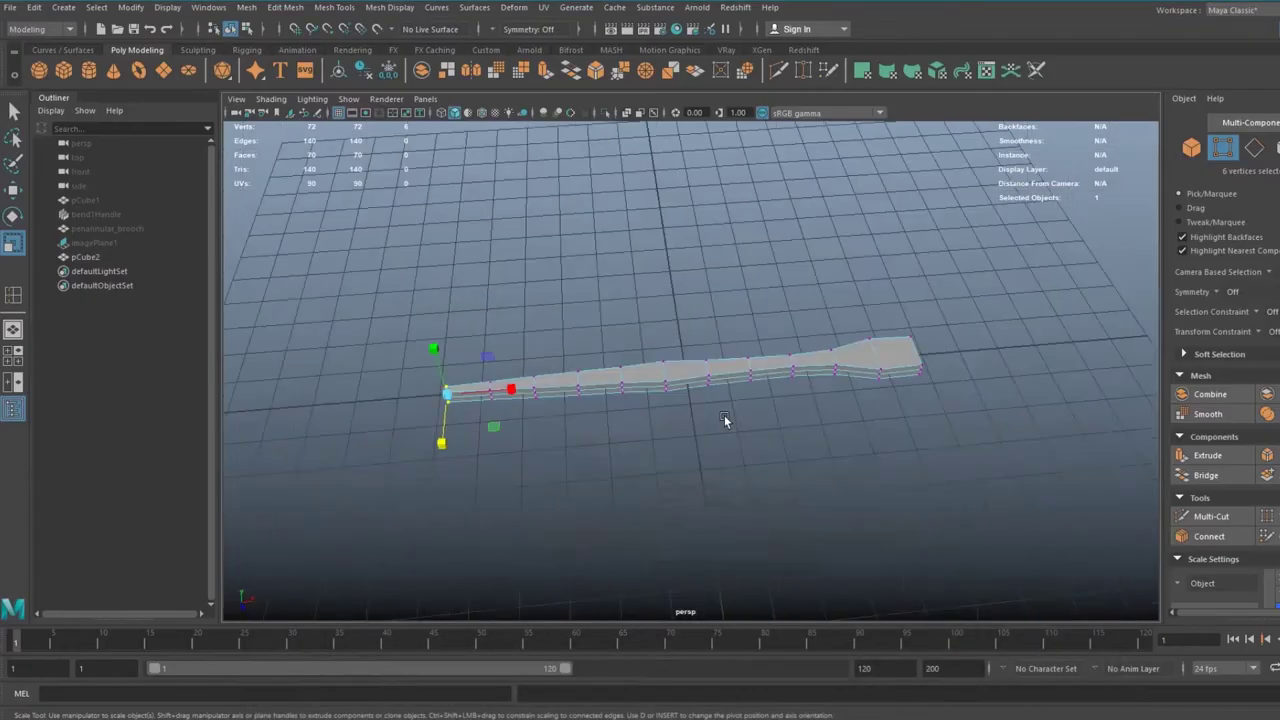
{"action": "left_click_drag", "start_coordinate": [723, 423], "coordinate": [460, 525], "text": "alt"}
- Insert an edge loop running lengthwise along the middle of the bar
{"action": "left_click", "coordinate": [400, 9]}
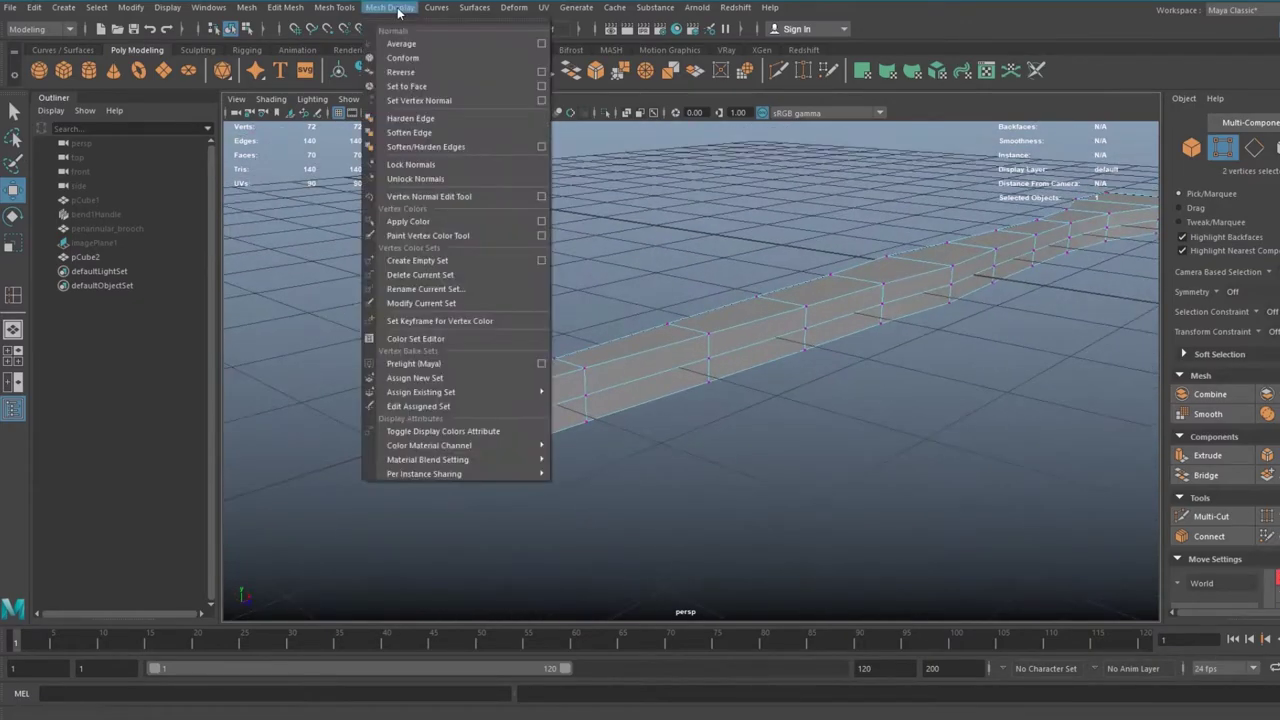
{"action": "mouse_move", "coordinate": [338, 8]}
{"action": "left_click", "coordinate": [372, 113]}
{"action": "left_click", "coordinate": [418, 415]}
{"action": "left_click_drag", "start_coordinate": [430, 425], "coordinate": [640, 450], "text": "alt"}
- Select the two middle vertices at the bar's narrow end and move them to shape the tip
{"action": "key", "text": "w"}
{"action": "left_click_drag", "start_coordinate": [686, 183], "coordinate": [655, 255]}
{"action": "right_click_drag", "start_coordinate": [655, 258], "coordinate": [600, 260]}
{"action": "left_click", "coordinate": [649, 271]}
{"action": "left_click_drag", "start_coordinate": [649, 271], "coordinate": [606, 188], "text": "alt"}
{"action": "left_click_drag", "start_coordinate": [606, 188], "coordinate": [722, 244], "text": "alt"}
{"action": "left_click_drag", "start_coordinate": [722, 244], "coordinate": [648, 201], "text": "alt"}
{"action": "left_click", "coordinate": [694, 247], "text": "shift"}
{"action": "left_click_drag", "start_coordinate": [648, 201], "coordinate": [534, 380]}
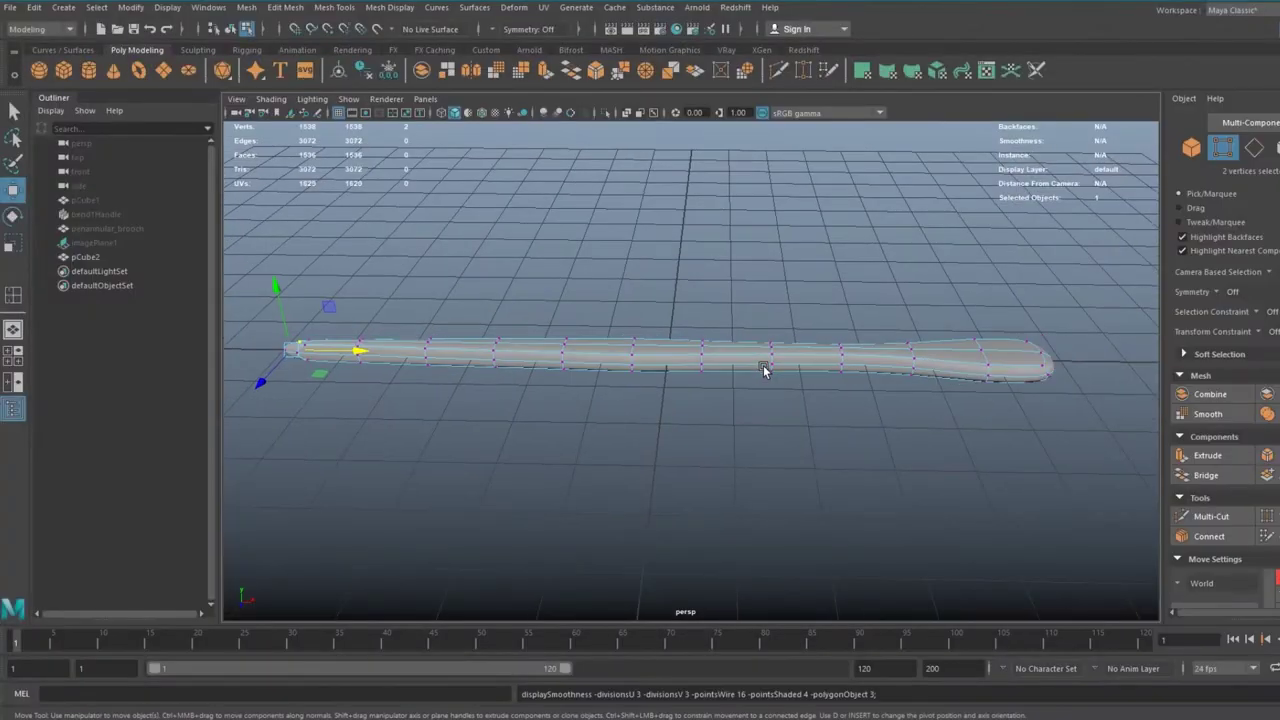
- Shape the pin's wide head by scaling its vertex row sideways and moving its nine end vertices lengthwise
{"action": "left_click_drag", "start_coordinate": [763, 369], "coordinate": [718, 368], "text": "alt"}
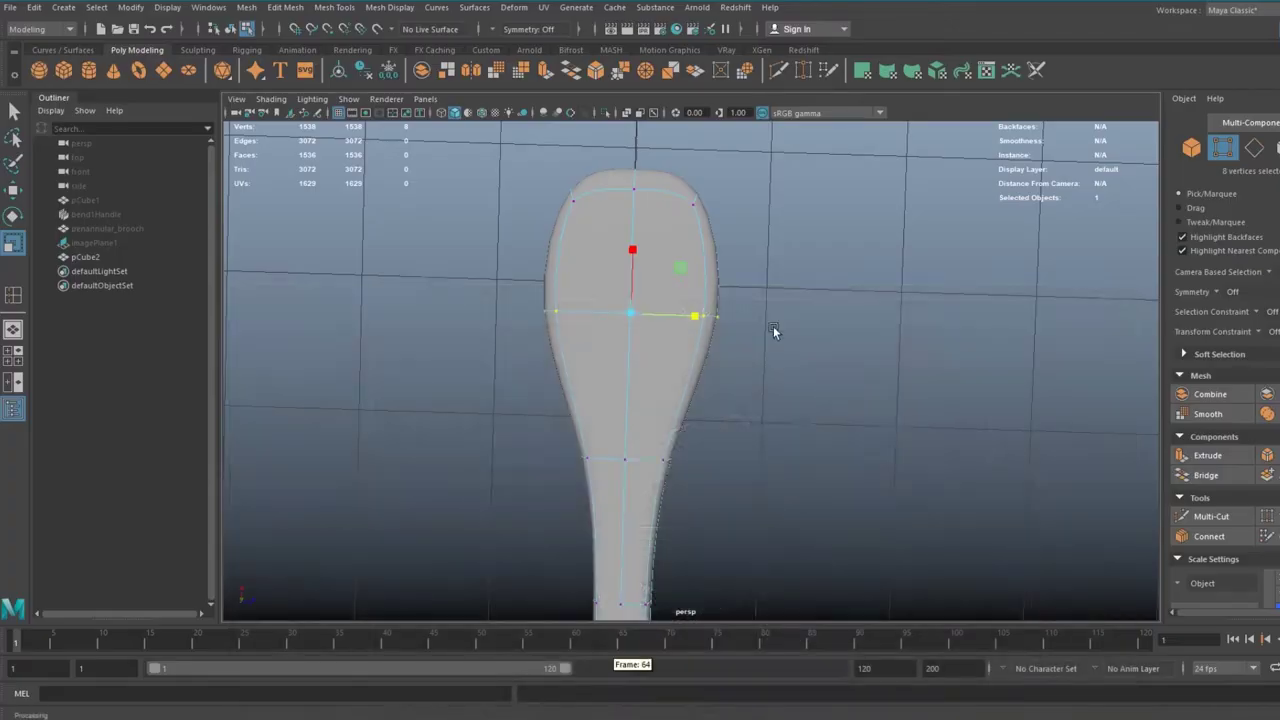
{"action": "left_click_drag", "start_coordinate": [771, 331], "coordinate": [777, 403], "text": "alt"}
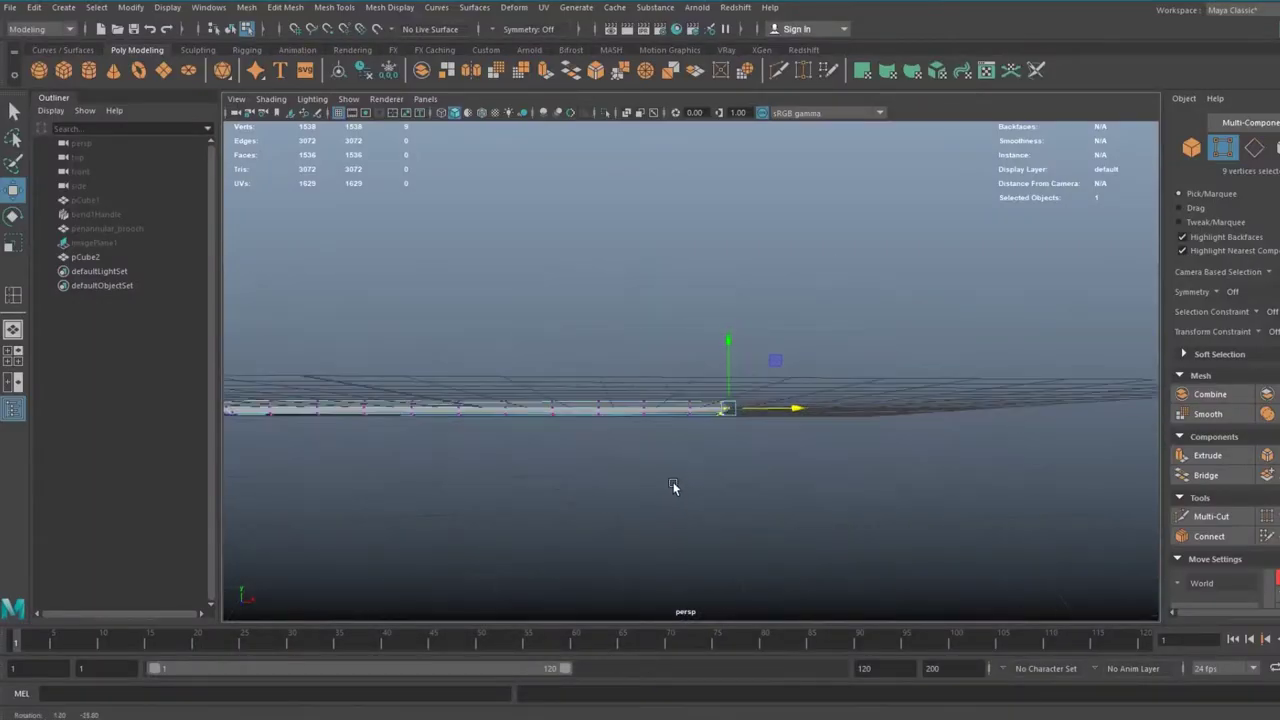
{"action": "left_click_drag", "start_coordinate": [674, 486], "coordinate": [740, 475], "text": "alt"}
{"action": "key", "text": "w"}
{"action": "left_click", "coordinate": [786, 353]}
{"action": "left_click_drag", "start_coordinate": [786, 353], "coordinate": [830, 400], "text": "alt"}
- Unhide the penannular brooch and rename the bar as ppin
{"action": "left_click", "coordinate": [106, 228]}
{"action": "key", "text": "shift+h"}
{"action": "left_click_drag", "start_coordinate": [700, 380], "coordinate": [660, 330], "text": "alt"}
{"action": "double_click", "coordinate": [87, 257]}
{"action": "type", "text": "ppin"}
{"action": "key", "text": "Return"}
- Position the pin relative to the brooch in the top view and rotate it to cross the ring
{"action": "key", "text": "space"}
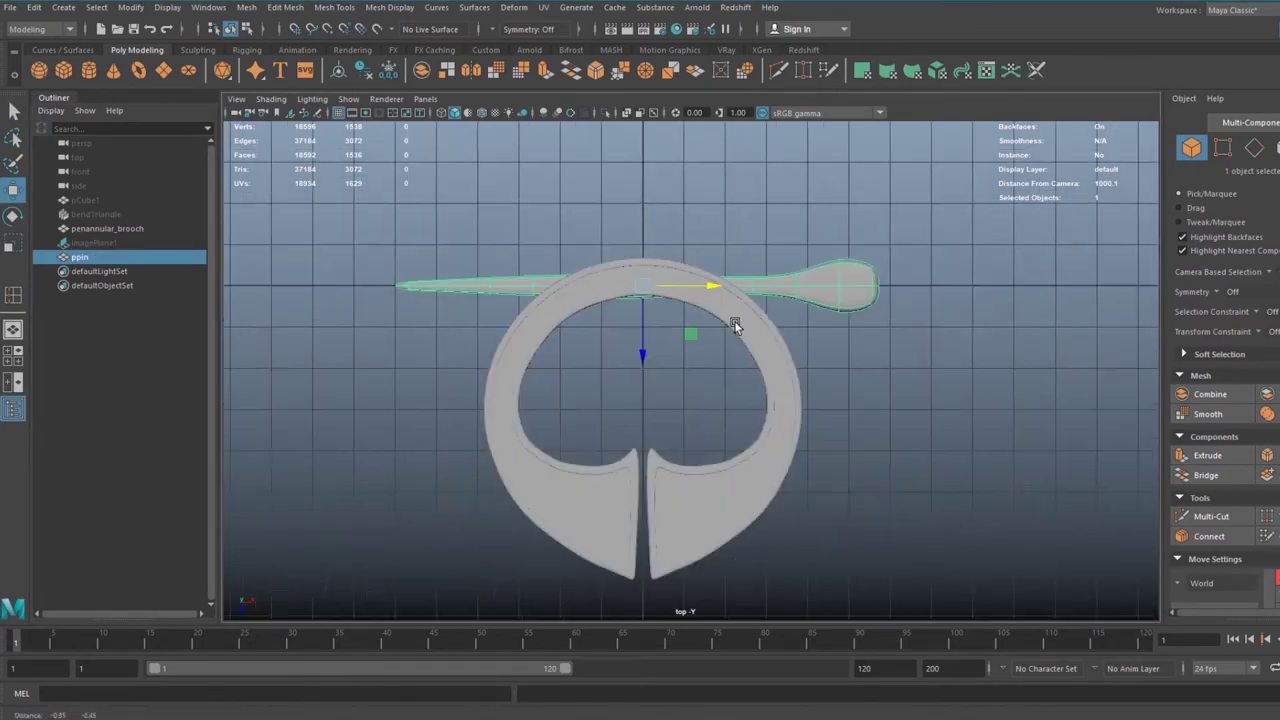
{"action": "left_click", "coordinate": [668, 462]}
{"action": "left_click_drag", "start_coordinate": [647, 466], "coordinate": [652, 264]}
{"action": "left_click", "coordinate": [770, 466]}
{"action": "left_click_drag", "start_coordinate": [654, 534], "coordinate": [655, 360]}
{"action": "middle_click_drag", "start_coordinate": [534, 185], "coordinate": [534, 240], "text": "alt"}
{"action": "key", "text": "e"}
{"action": "left_click_drag", "start_coordinate": [718, 405], "coordinate": [790, 390]}
- Move the pin in the perspective view so it lies across the brooch with its head over the ring's band
{"action": "key", "text": "w"}
{"action": "key", "text": "space"}
{"action": "left_click_drag", "start_coordinate": [648, 325], "coordinate": [711, 462]}
{"action": "left_click_drag", "start_coordinate": [708, 390], "coordinate": [631, 310]}
{"action": "left_click_drag", "start_coordinate": [829, 287], "coordinate": [930, 343], "text": "alt"}
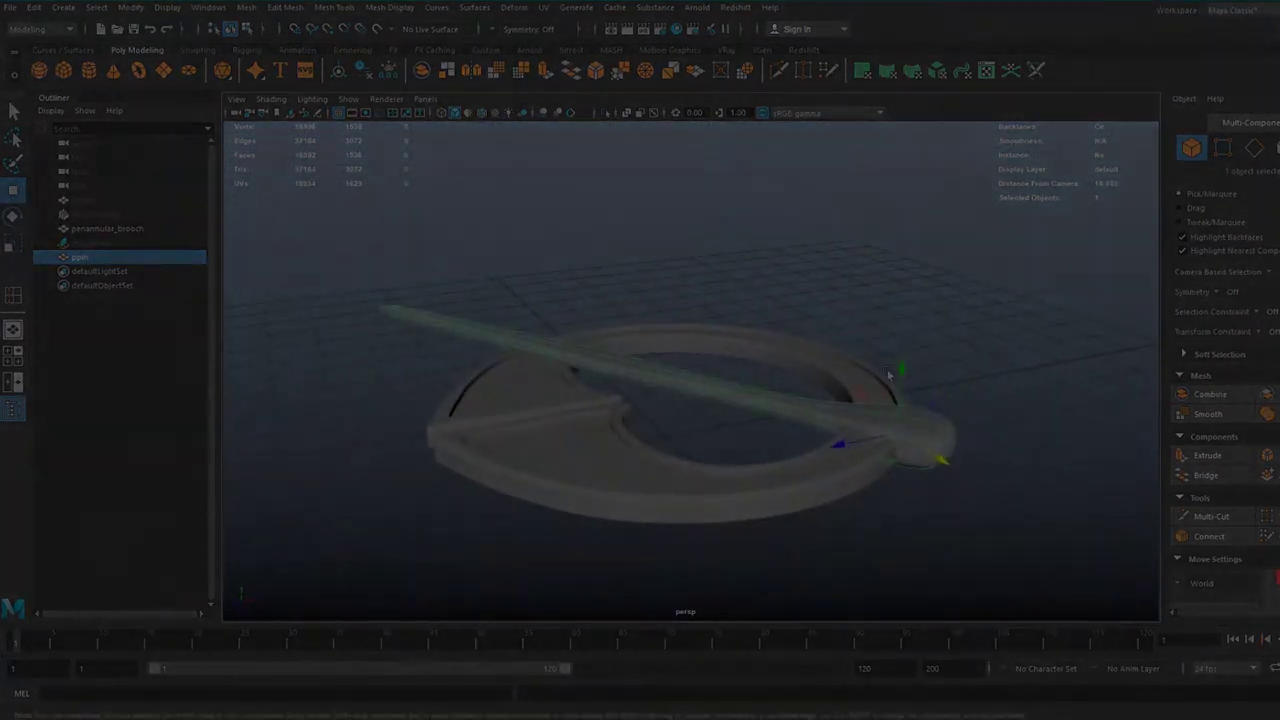
{"action": "left_click_drag", "start_coordinate": [889, 375], "coordinate": [700, 400], "text": "alt"}
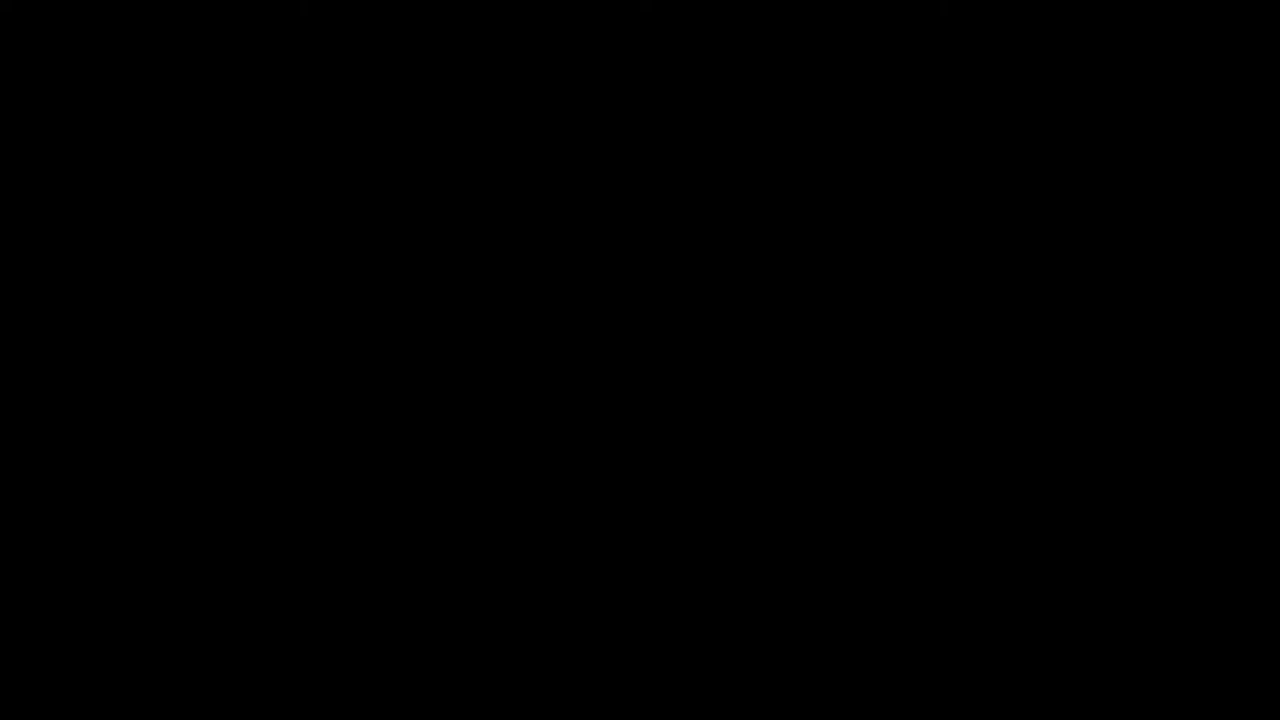